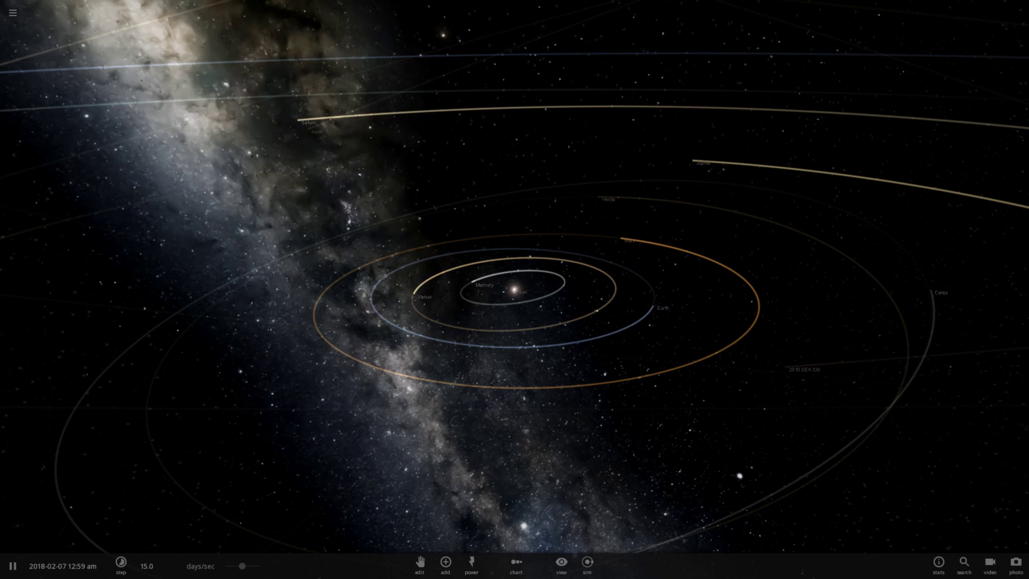
scroll(515, 290, down, 2)
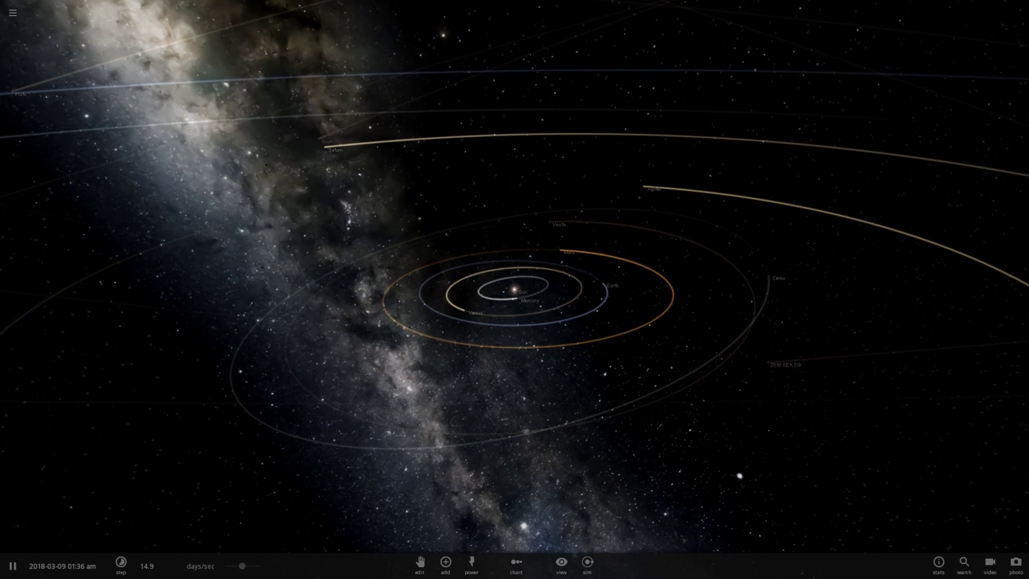
scroll(515, 289, down, 4)
scroll(514, 290, down, 3)
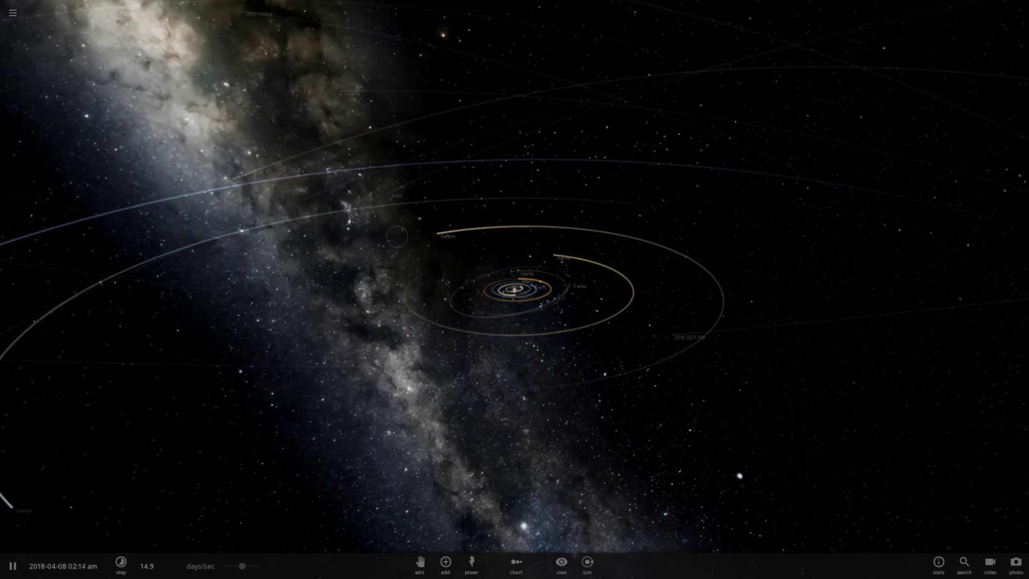
scroll(514, 290, up, 5)
scroll(515, 289, down, 3)
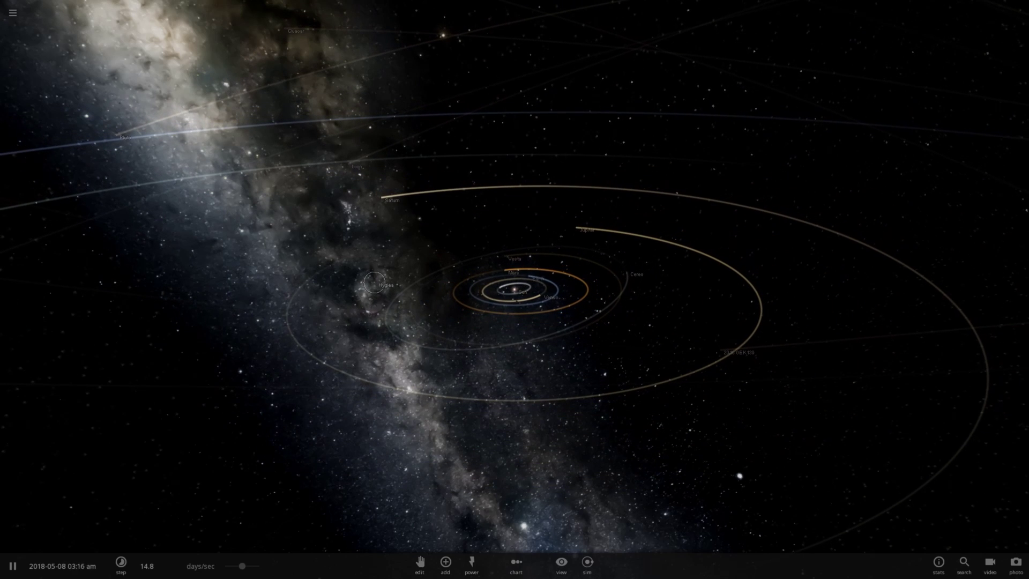
scroll(515, 289, up, 4)
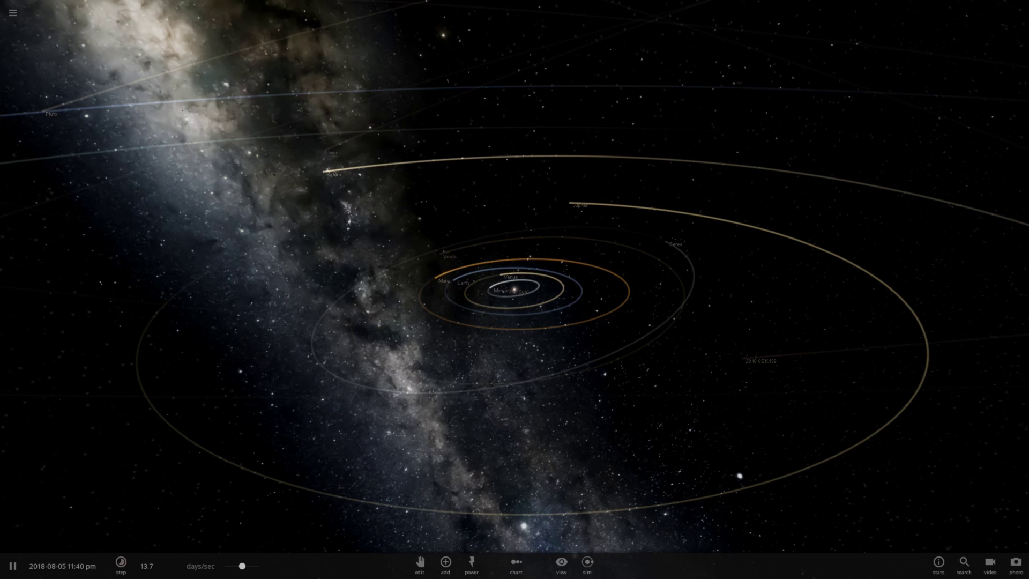
- Slow the simulation to about 3.1 hours per second and focus the view on the Sun
drag(242, 566, 225, 566)
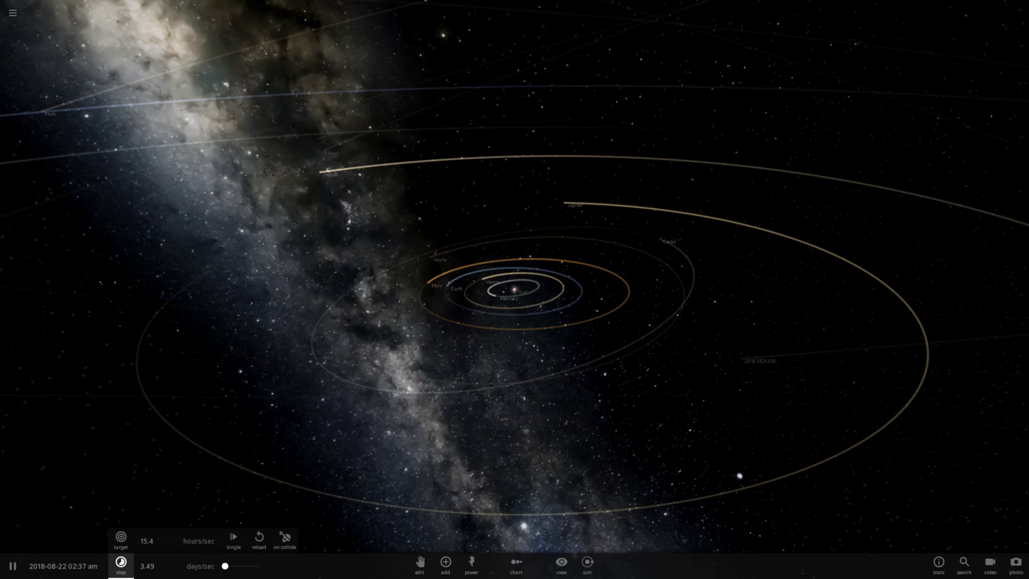
scroll(515, 290, up, 3)
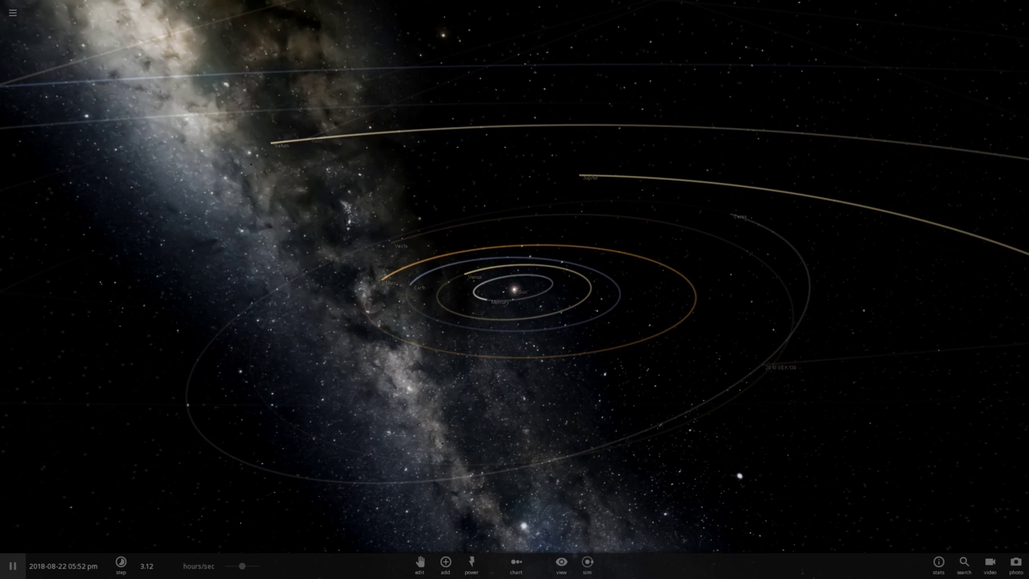
double_click(514, 290)
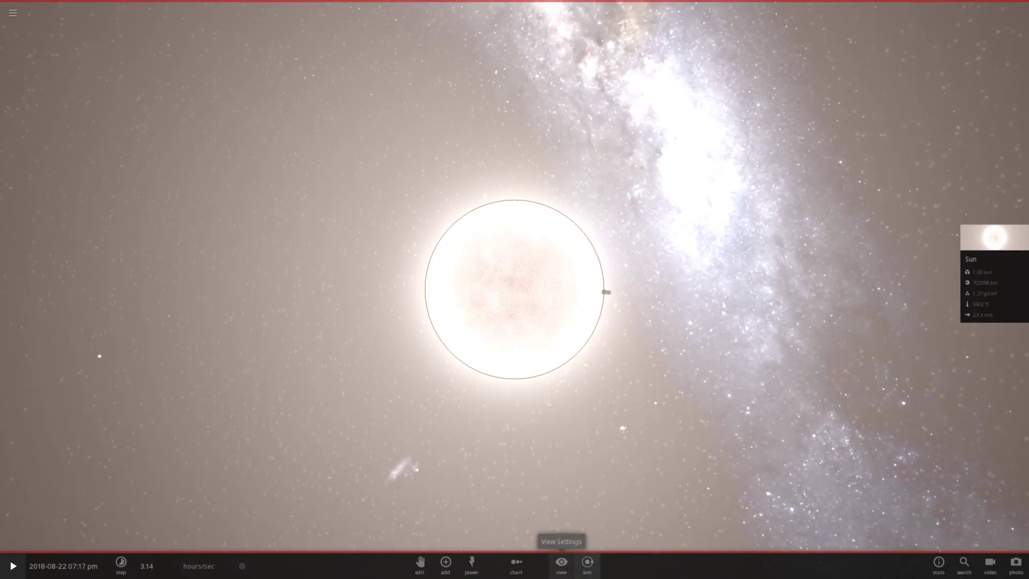
- Show the grid and delete the Sun from the simulation
click(561, 561)
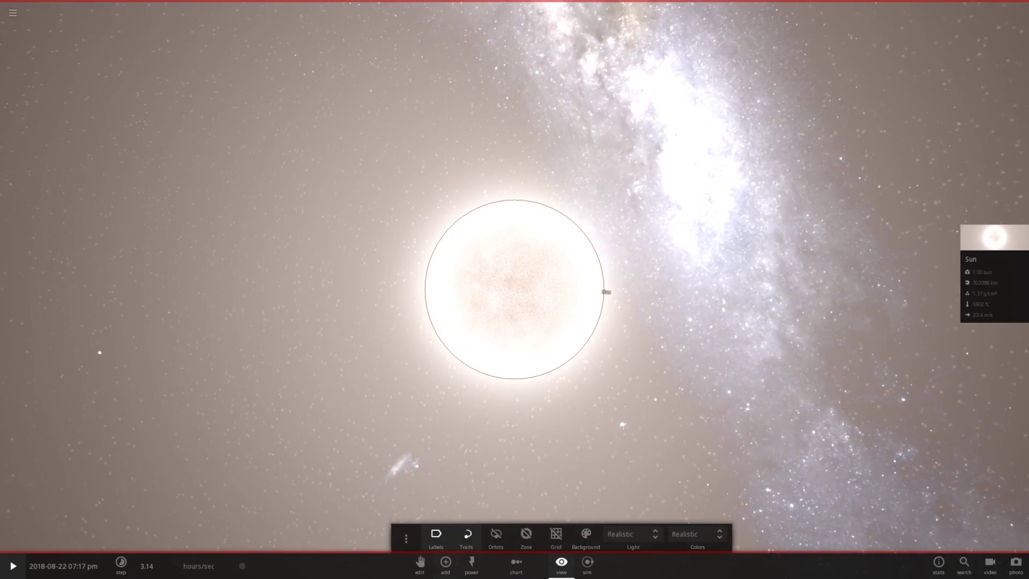
click(555, 535)
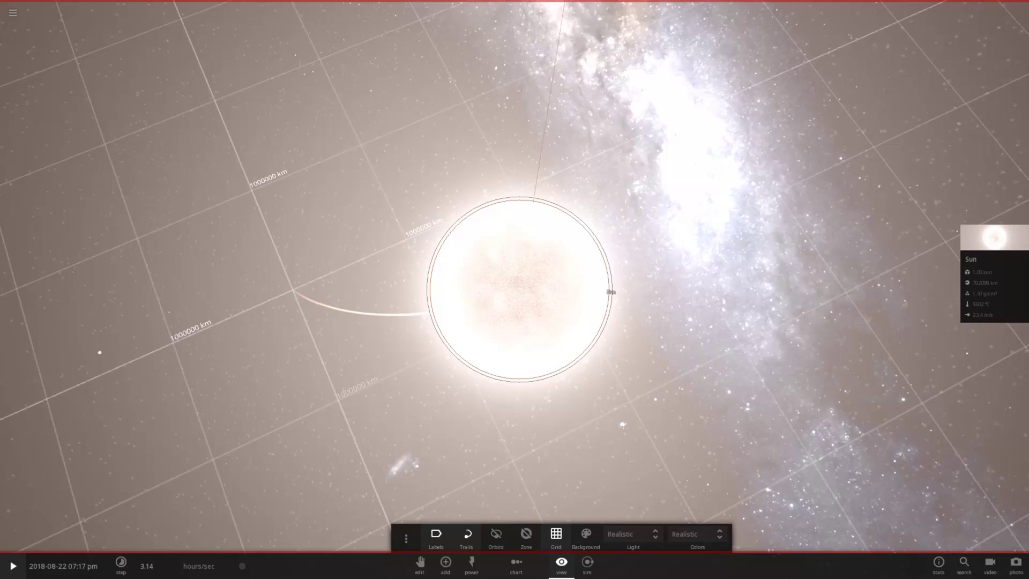
key(Delete)
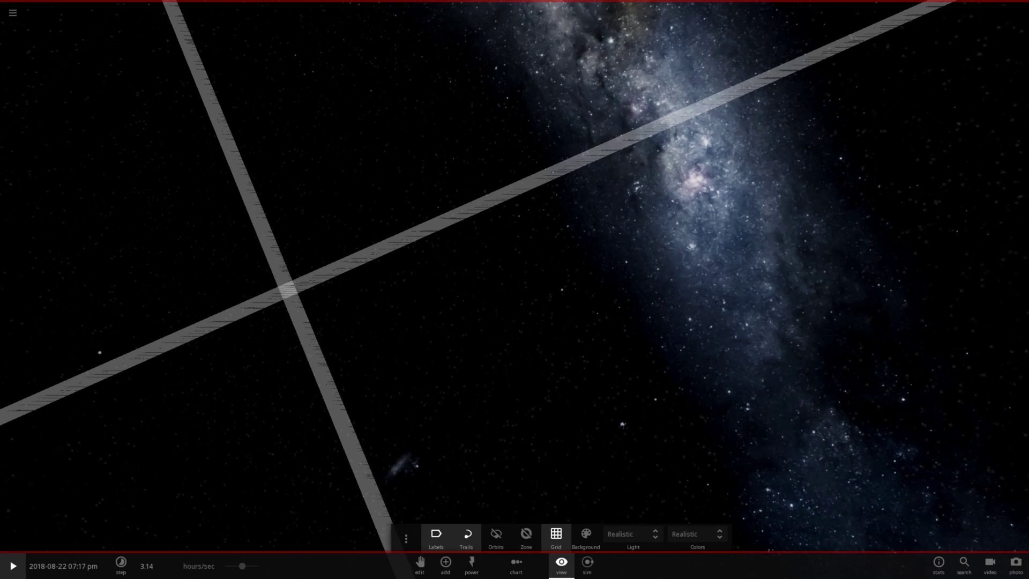
- Add a still Black Hole 1 M_Sun near the deleted Sun's position at the centre of the planets' orbits
click(446, 562)
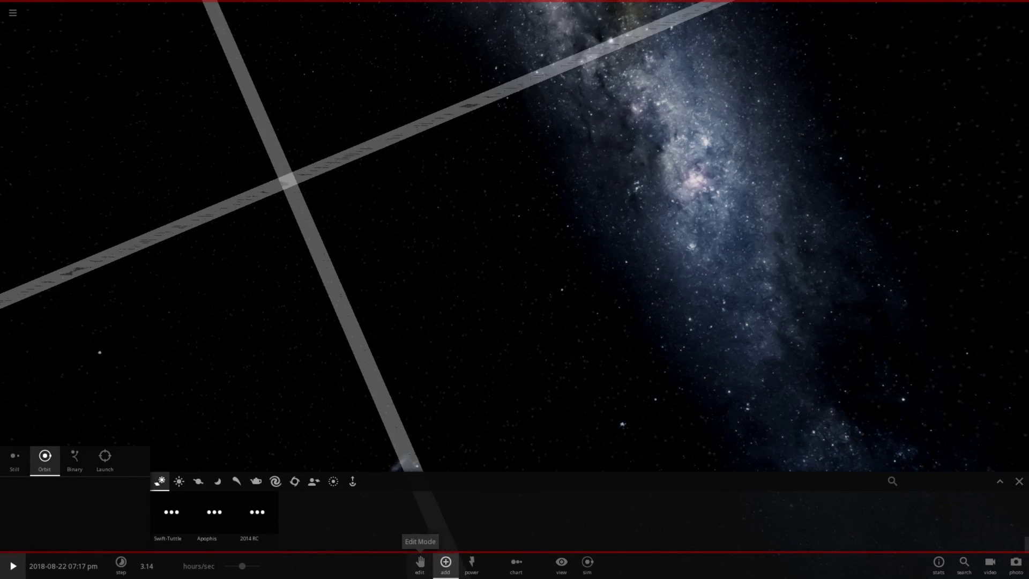
click(295, 481)
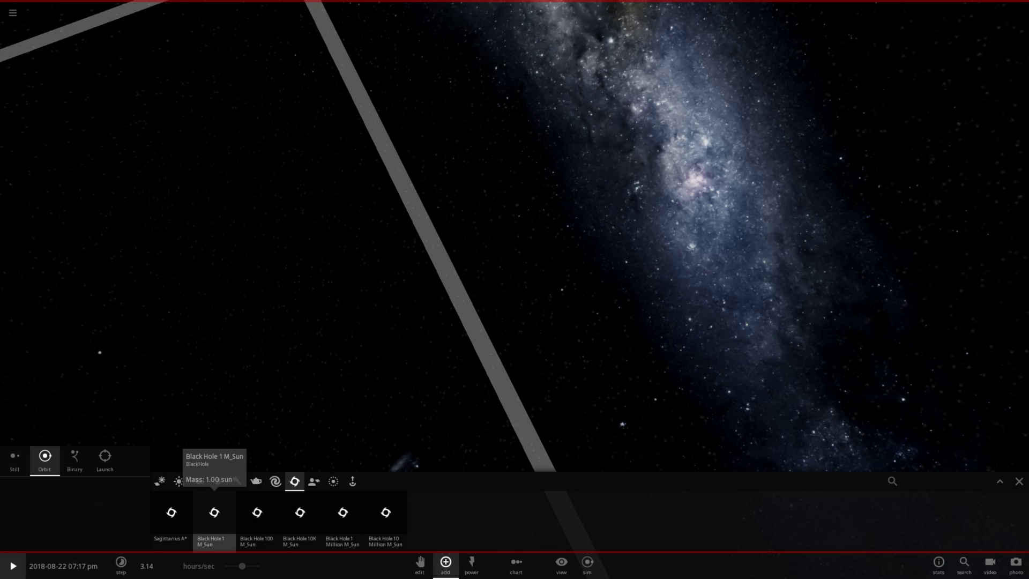
click(215, 512)
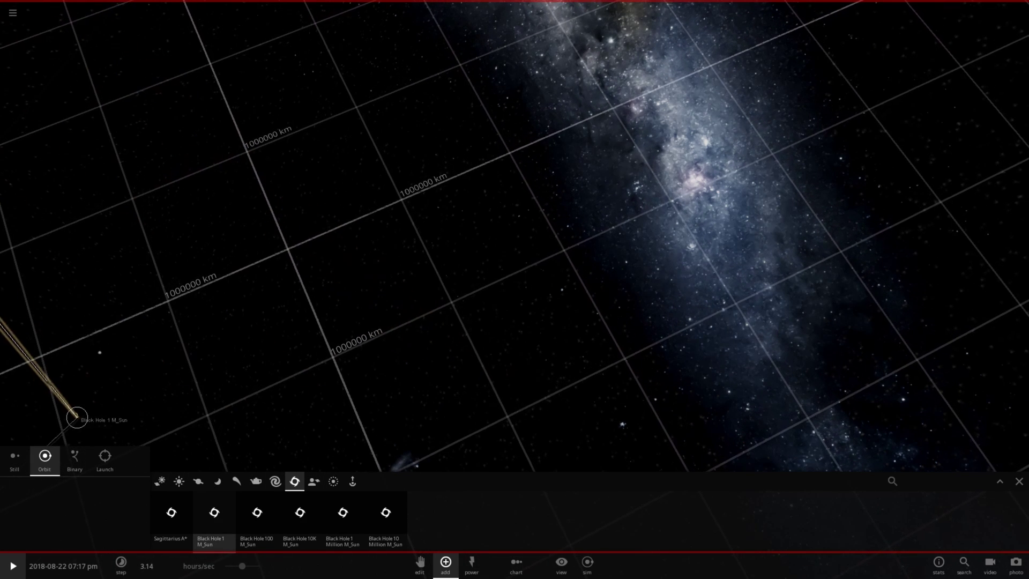
click(14, 456)
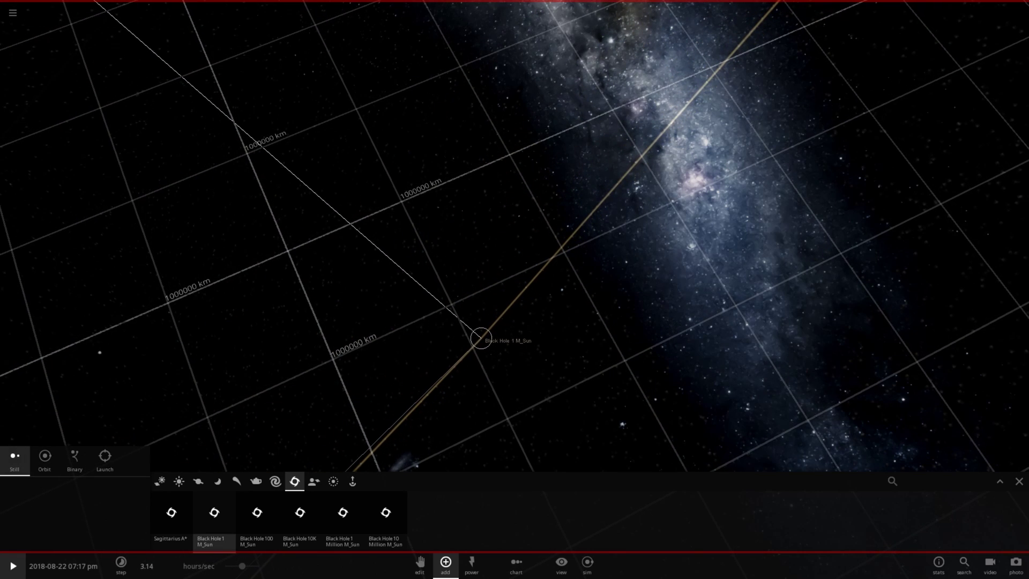
click(480, 337)
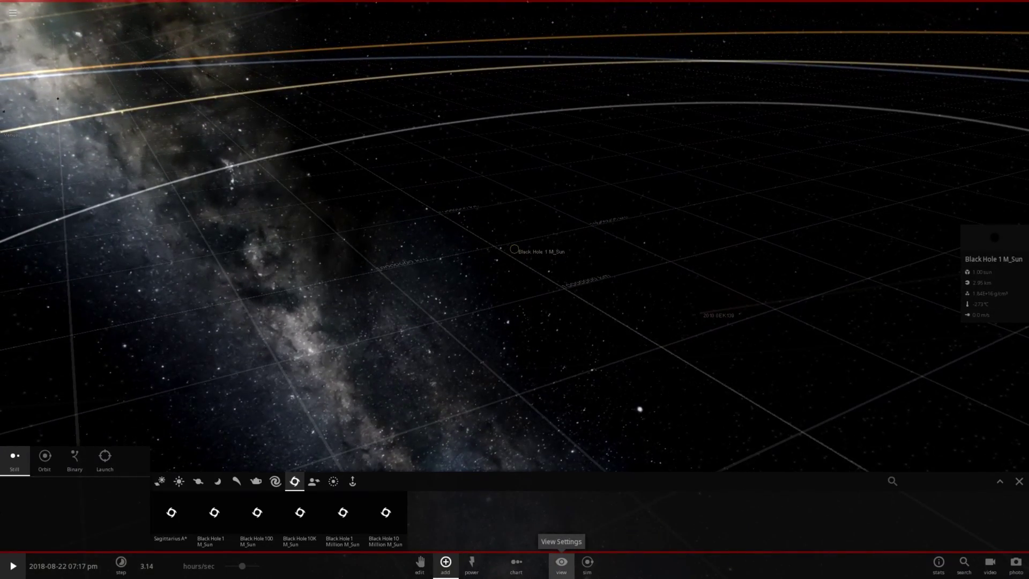
- Resume the simulation and set its speed to about 2.3 days per second
click(13, 566)
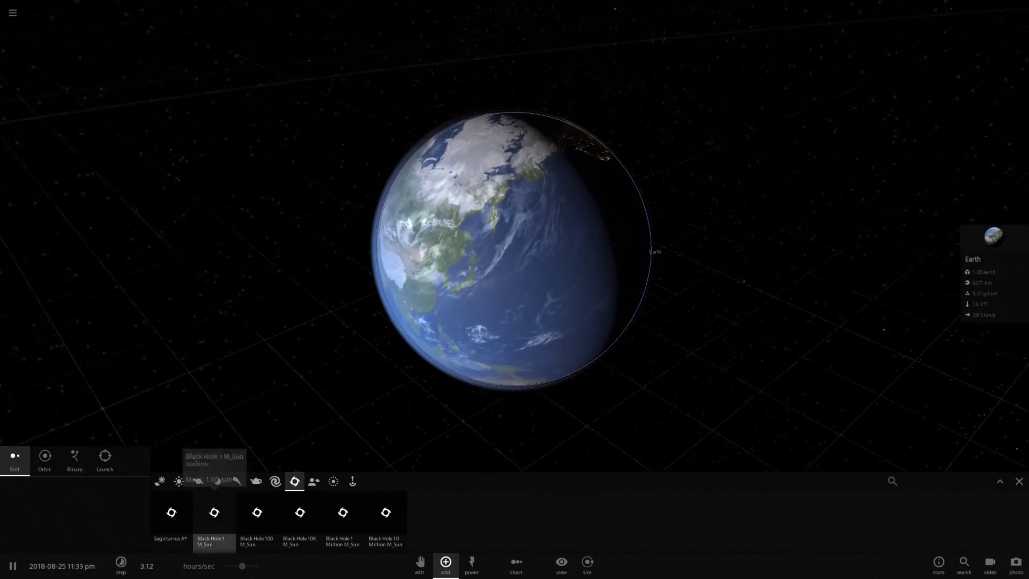
click(121, 562)
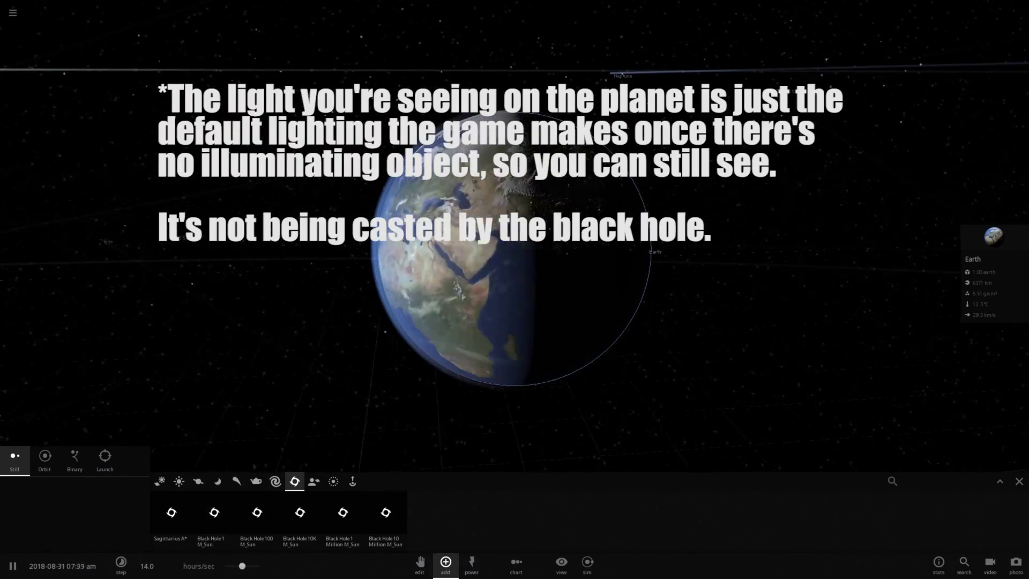
drag(242, 566, 259, 566)
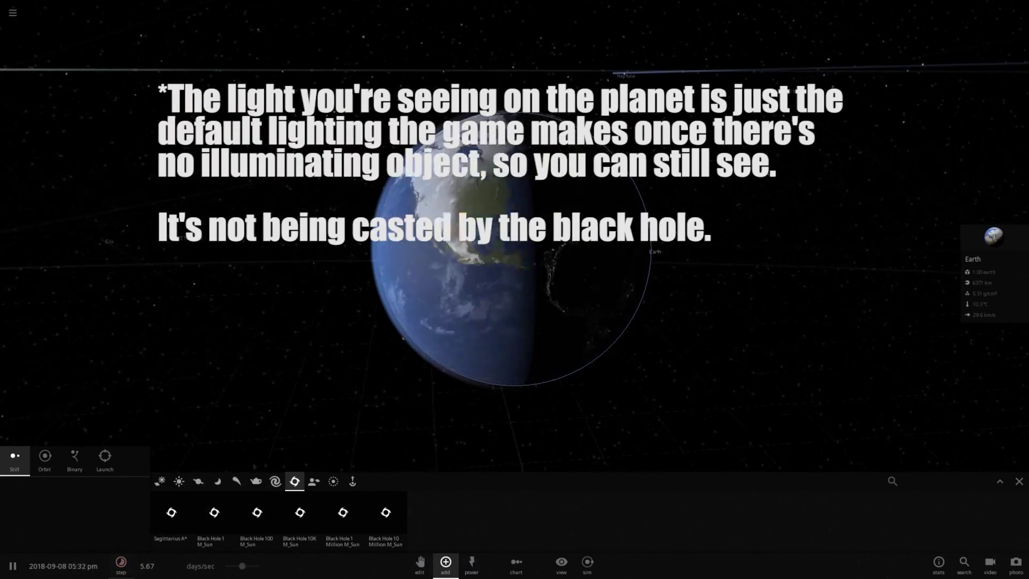
mouse_move(242, 566)
mouse_down()
mouse_move(259, 566)
mouse_move(225, 566)
mouse_up()
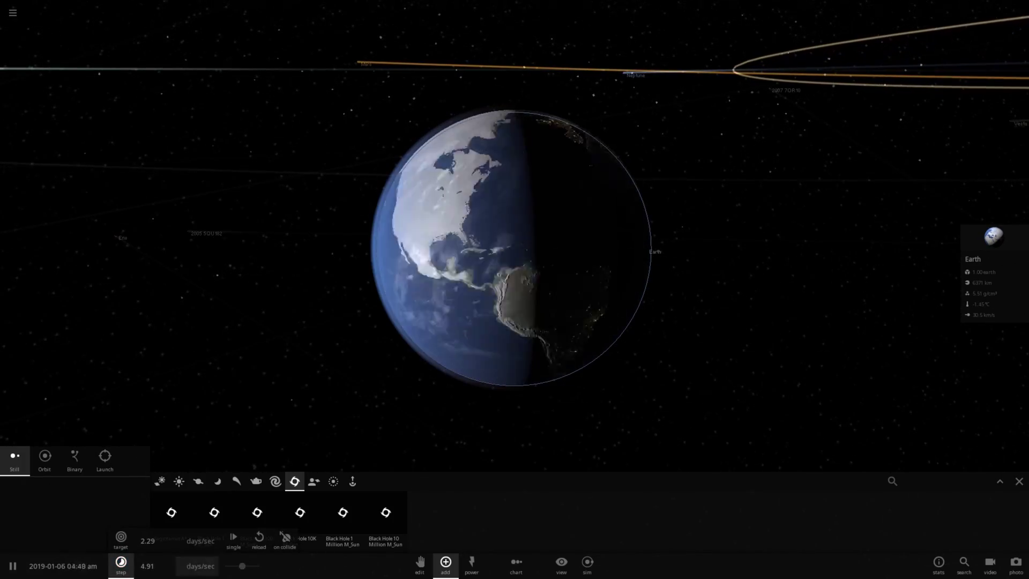
- Open Earth's properties, review its basic and motion data, and examine the planet's surface
key(i)
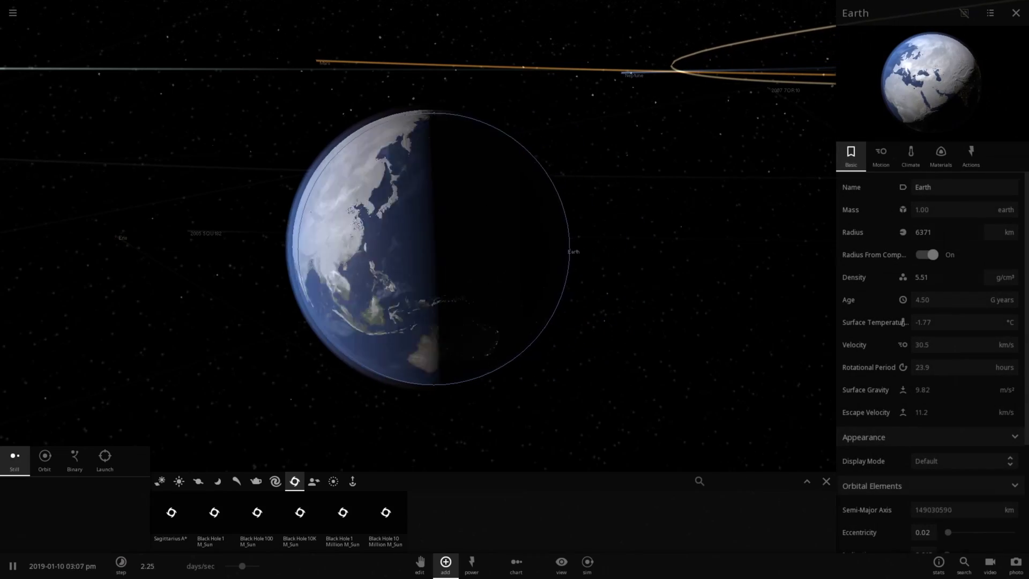
scroll(911, 429, down, 3)
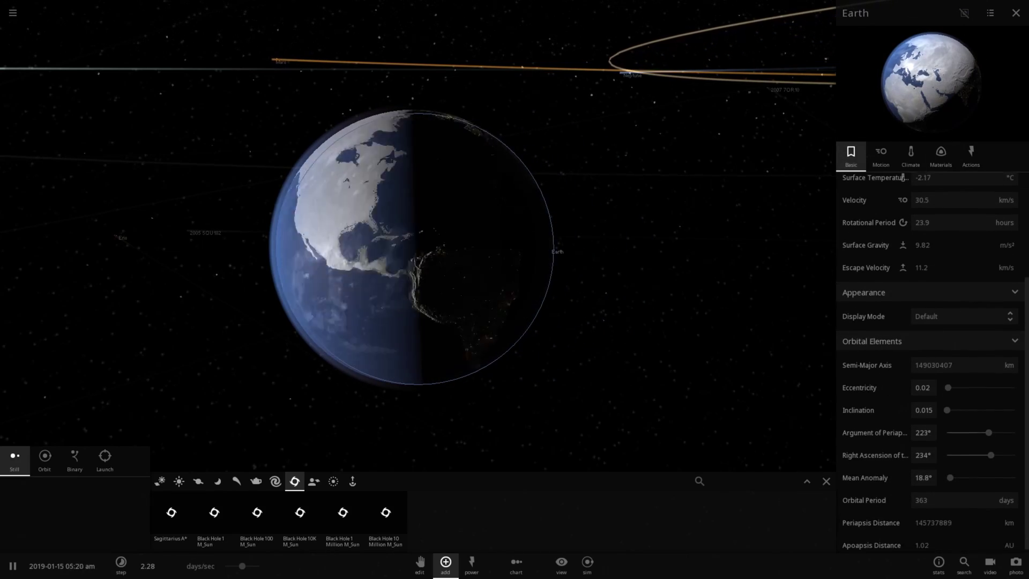
click(880, 157)
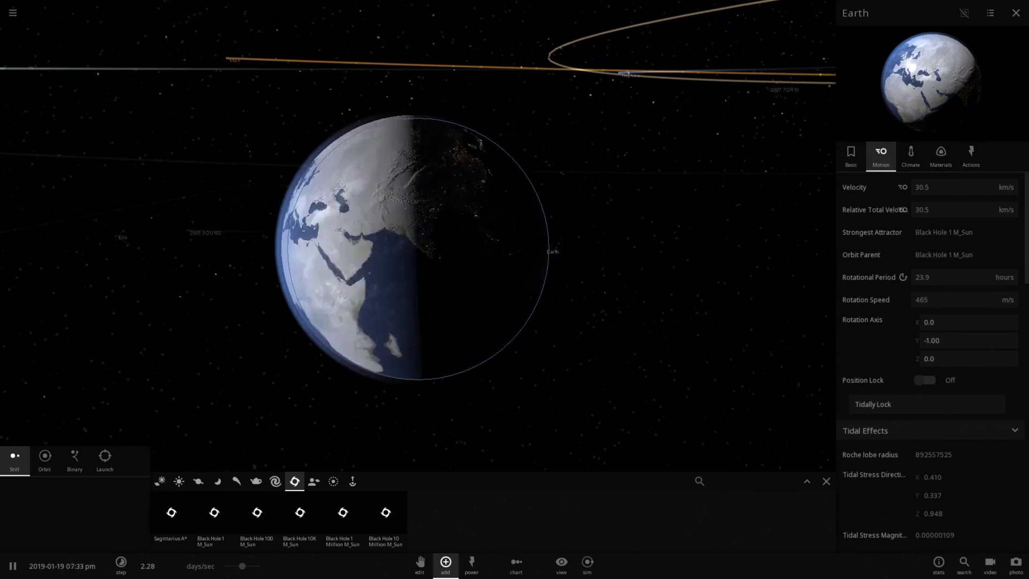
scroll(911, 321, down, 15)
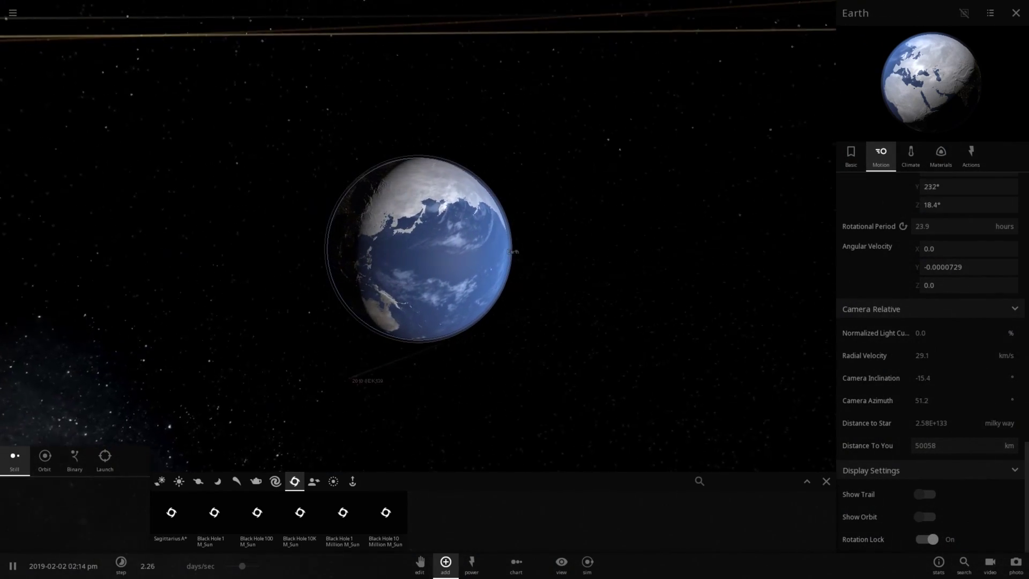
scroll(418, 248, up, 5)
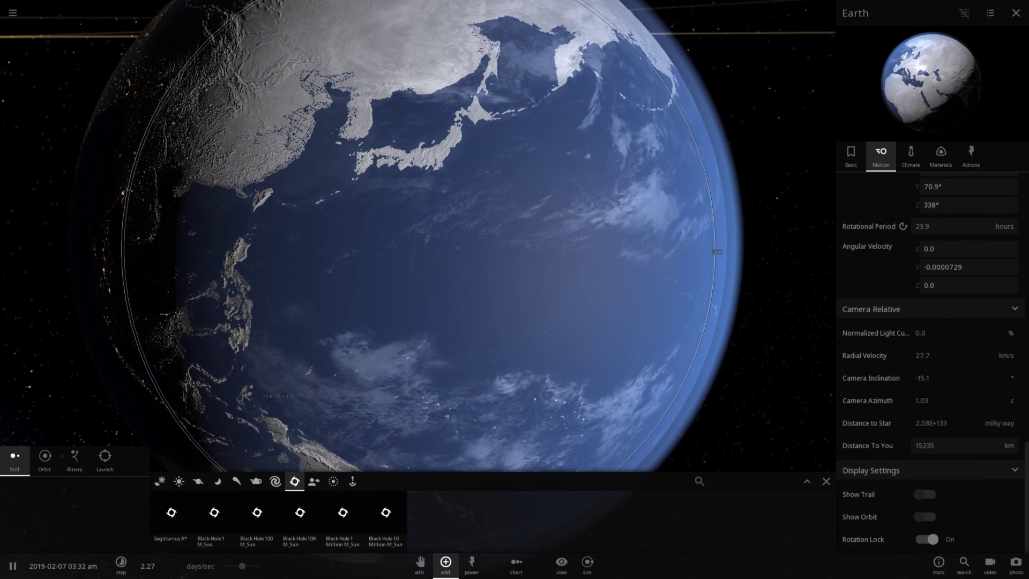
scroll(418, 248, down, 3)
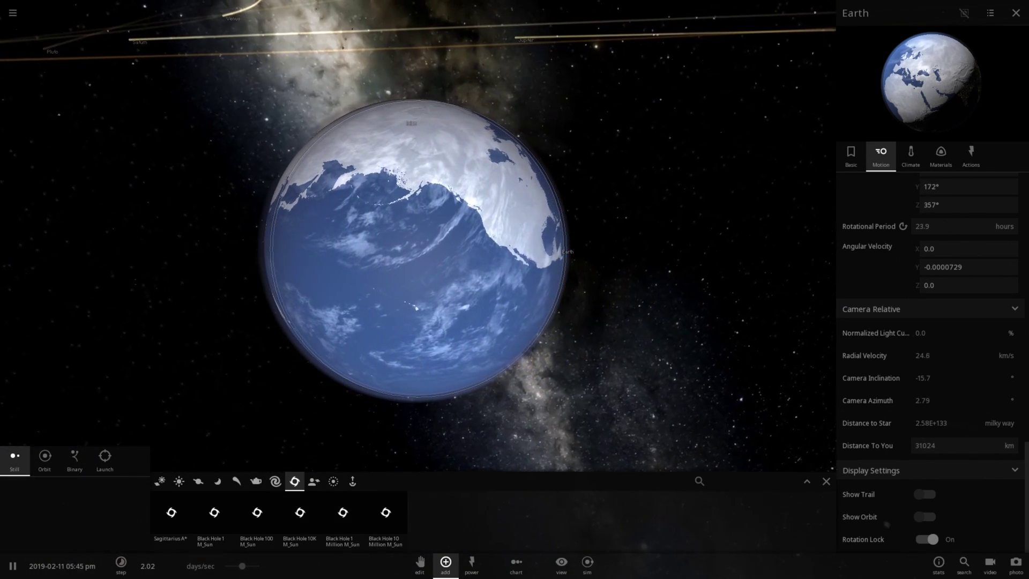
- Speed up the simulation to about 1.3 months per second and display Earth's semi-major axis in AU
drag(243, 566, 254, 565)
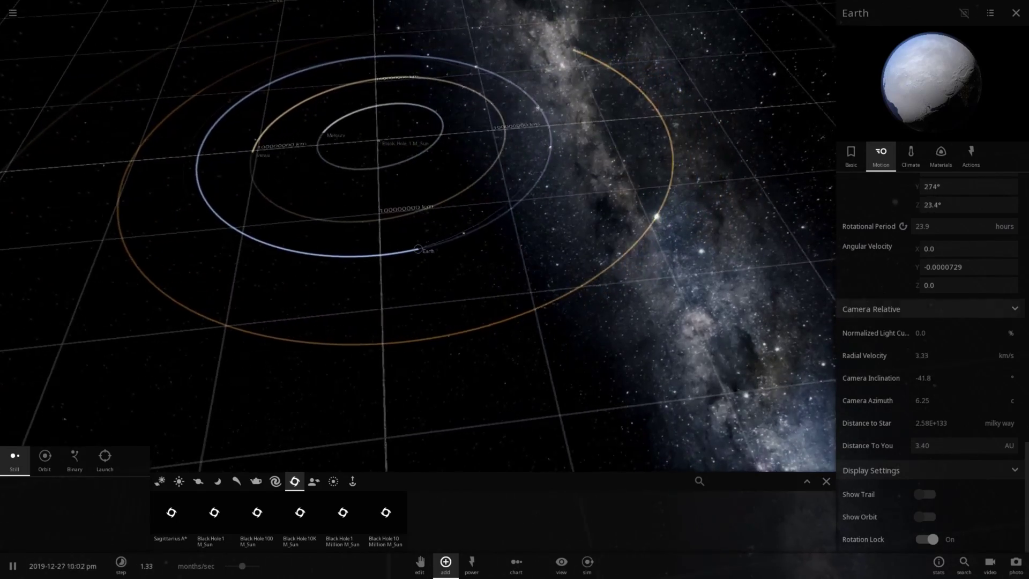
scroll(932, 362, up, 5)
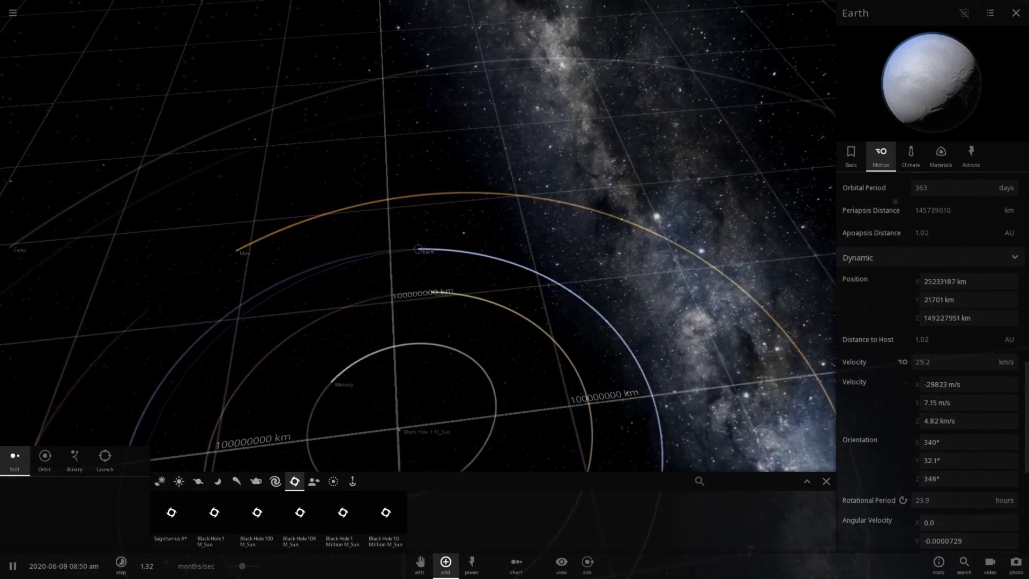
scroll(895, 201, down, 5)
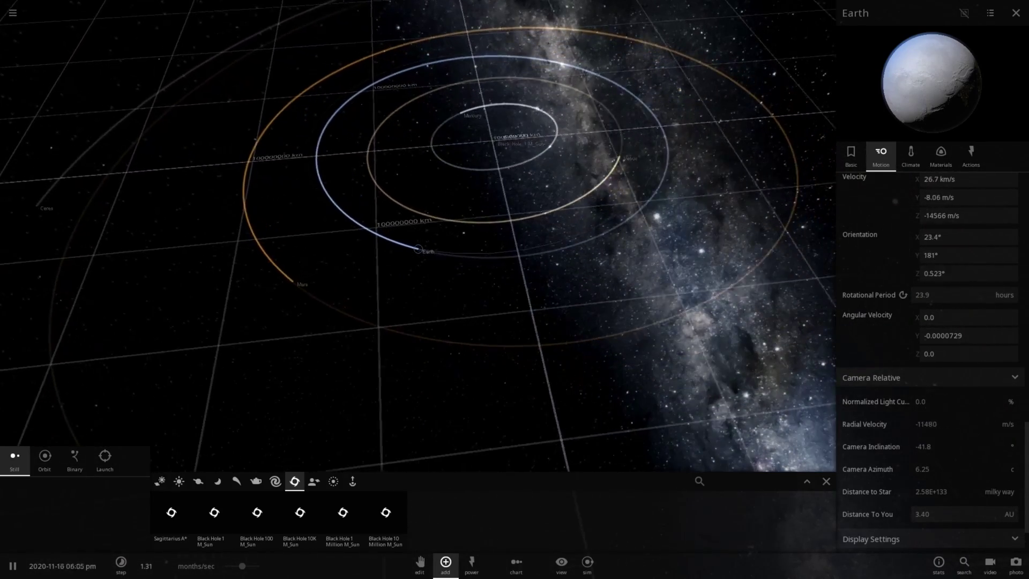
scroll(895, 201, up, 6)
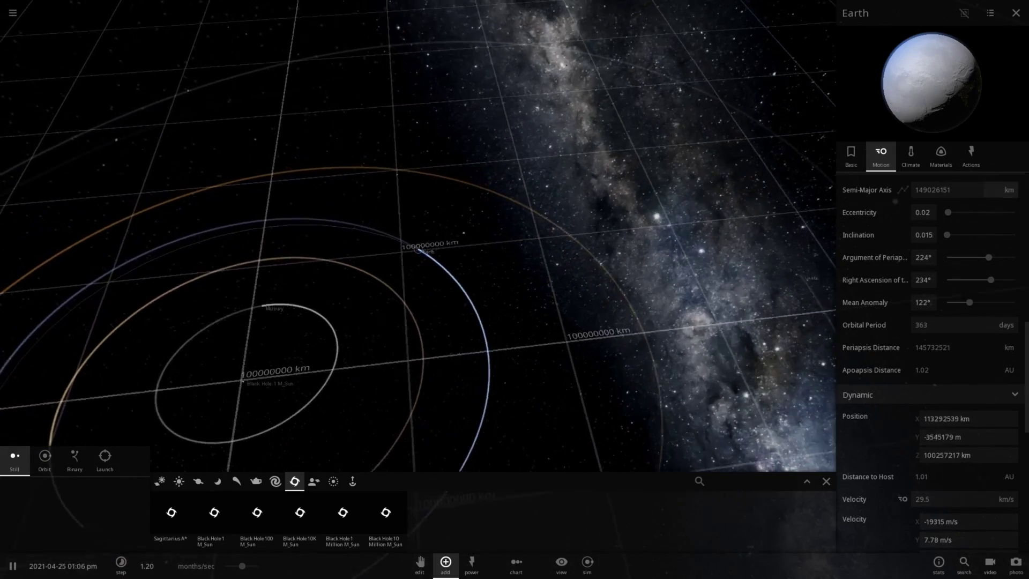
click(1000, 190)
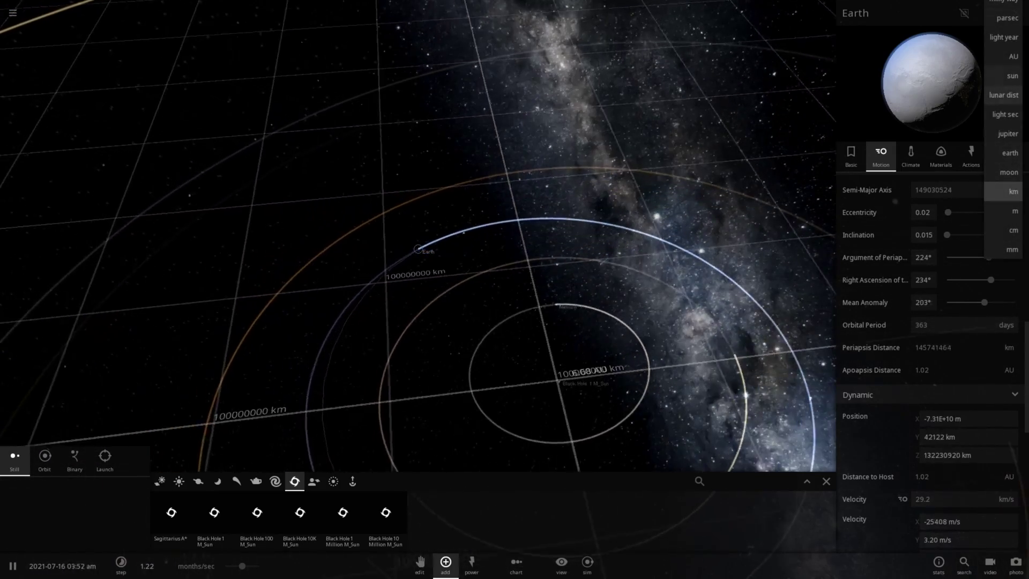
click(1012, 56)
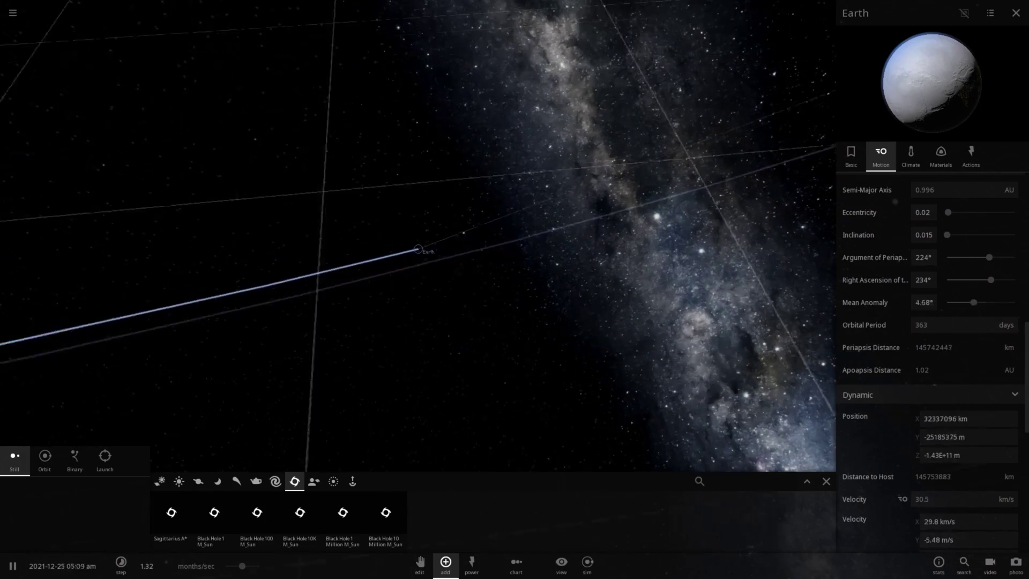
- Inspect Earth's surface up close and view the inner planets' orbits around the black hole from above
scroll(417, 249, up, 5)
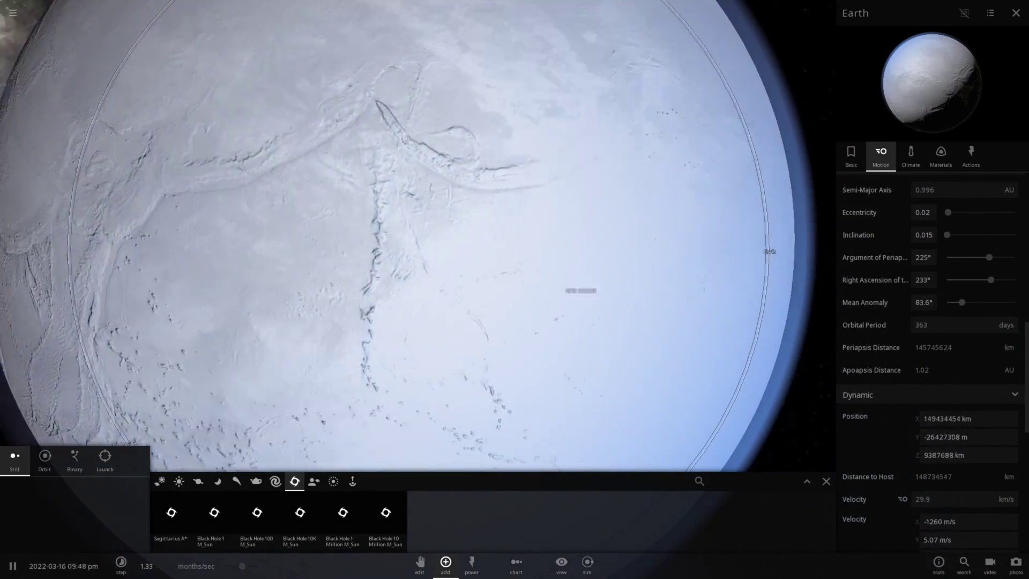
scroll(418, 250, down, 3)
scroll(417, 250, up, 3)
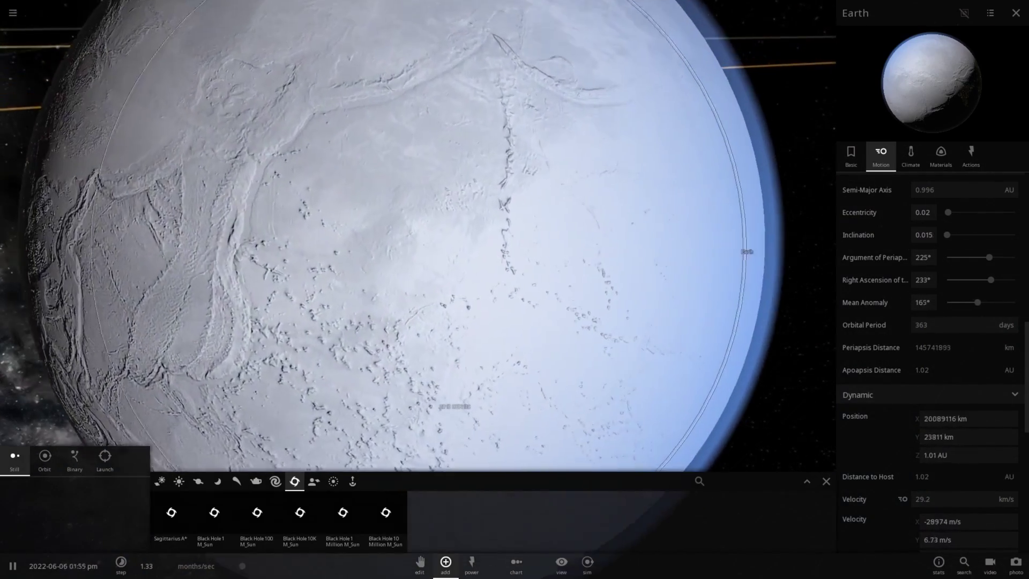
scroll(418, 249, down, 6)
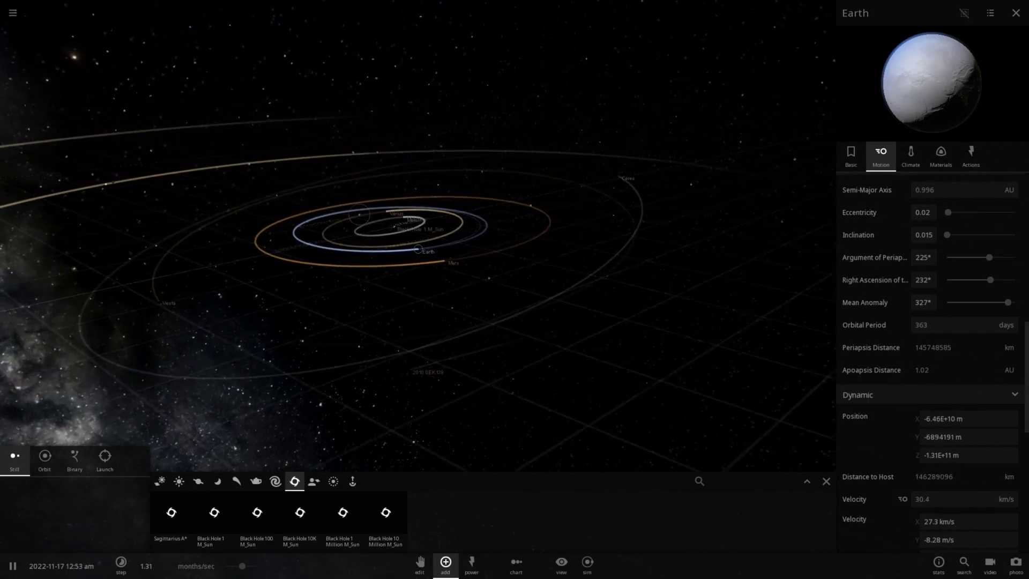
drag(359, 214, 573, 264)
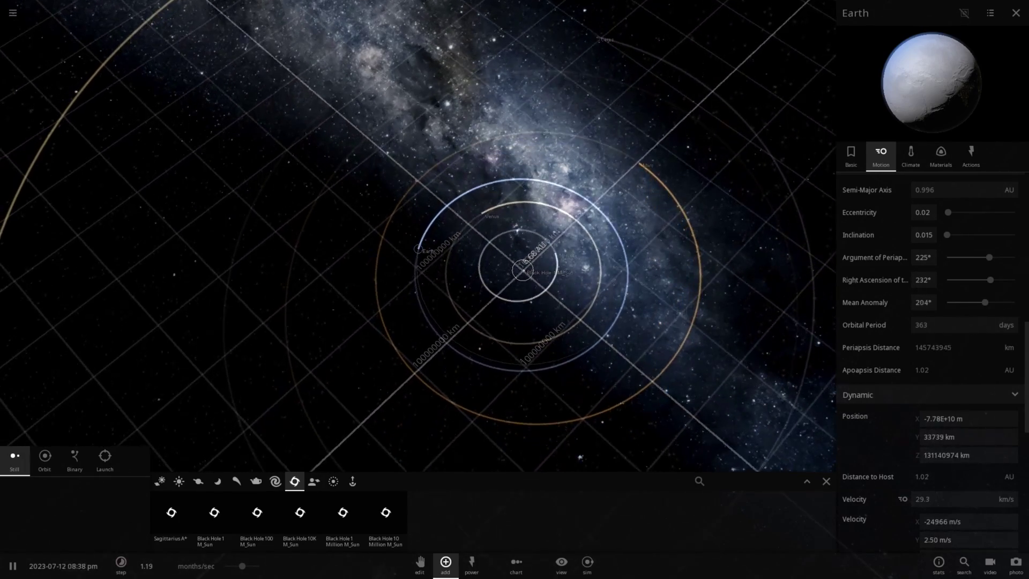
- Focus on the central one-solar-mass black hole, pause the simulation and delete the black hole
double_click(521, 247)
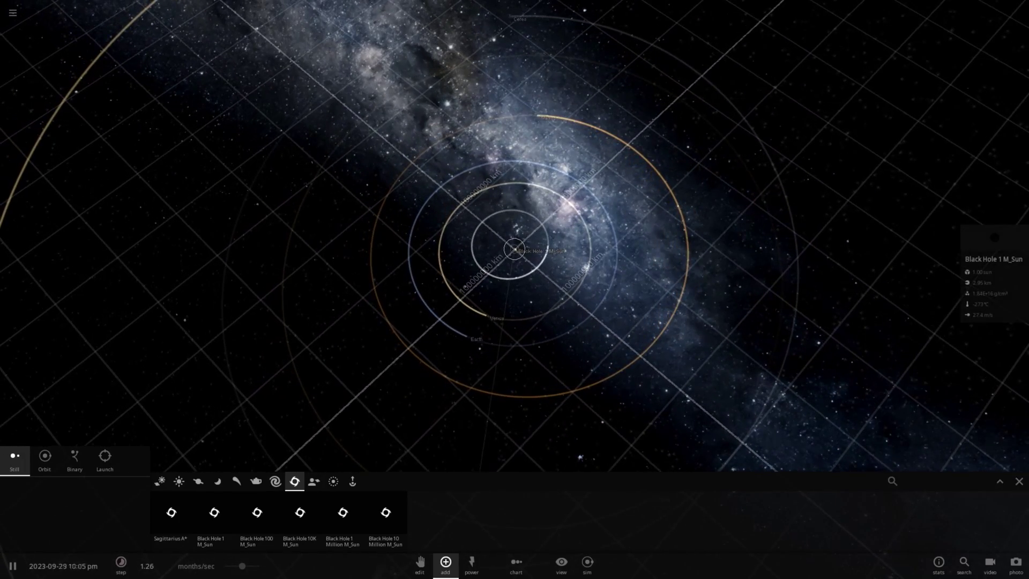
scroll(514, 250, up, 5)
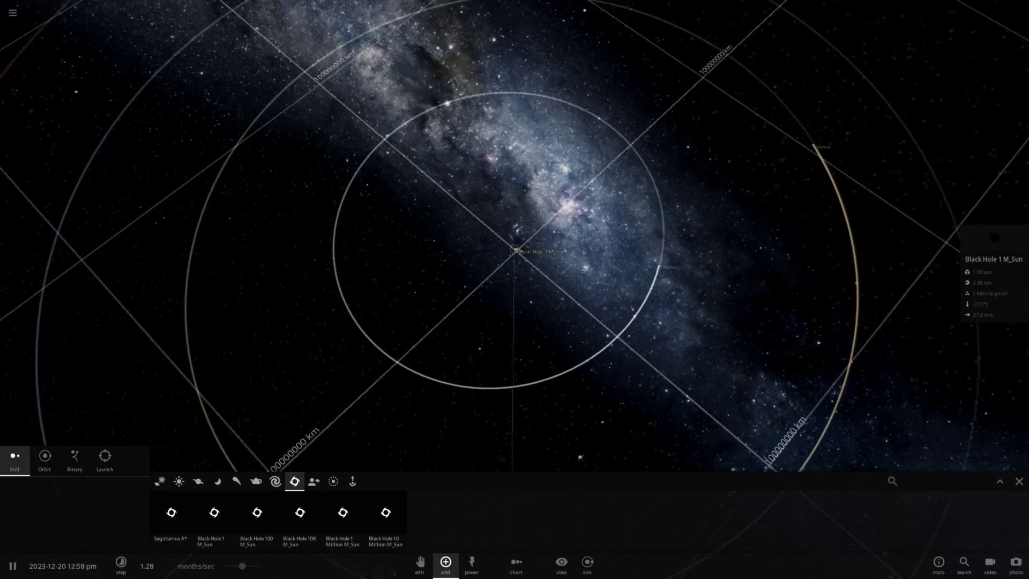
key(space)
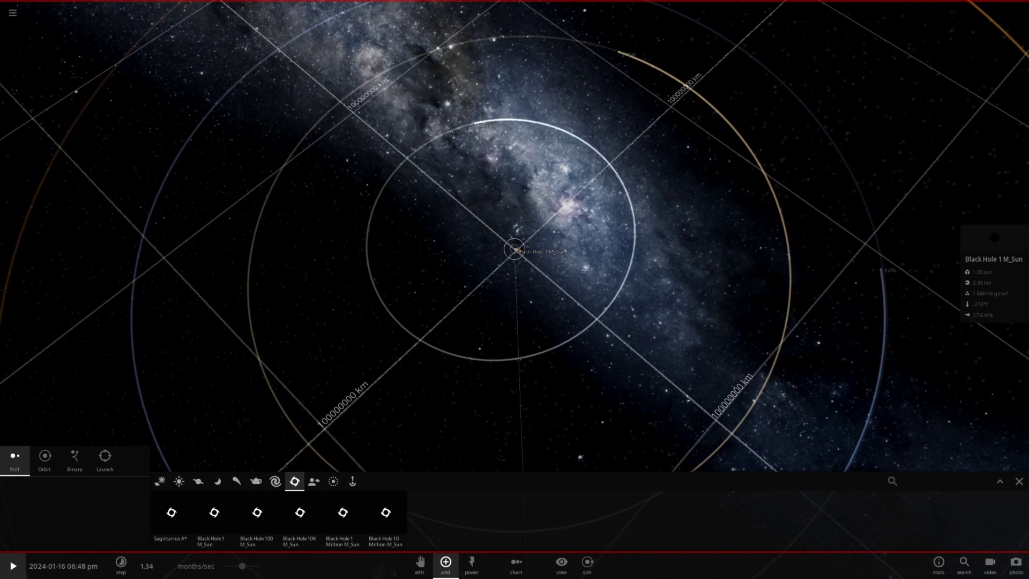
key(Delete)
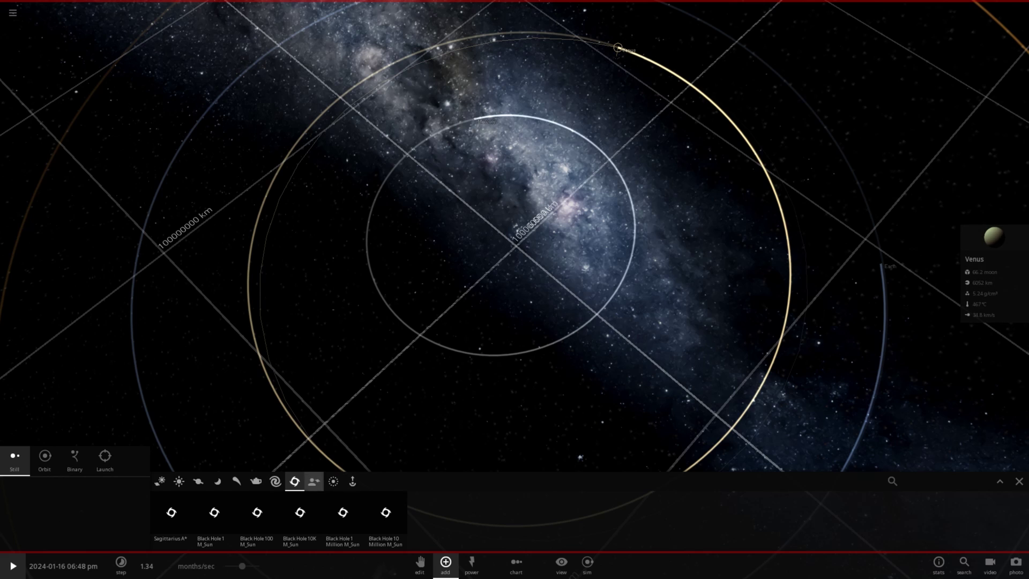
- Place a Black Hole 100 M_Sun at the centre of the planets' orbits and resume the simulation at 2.78 days per second
click(199, 480)
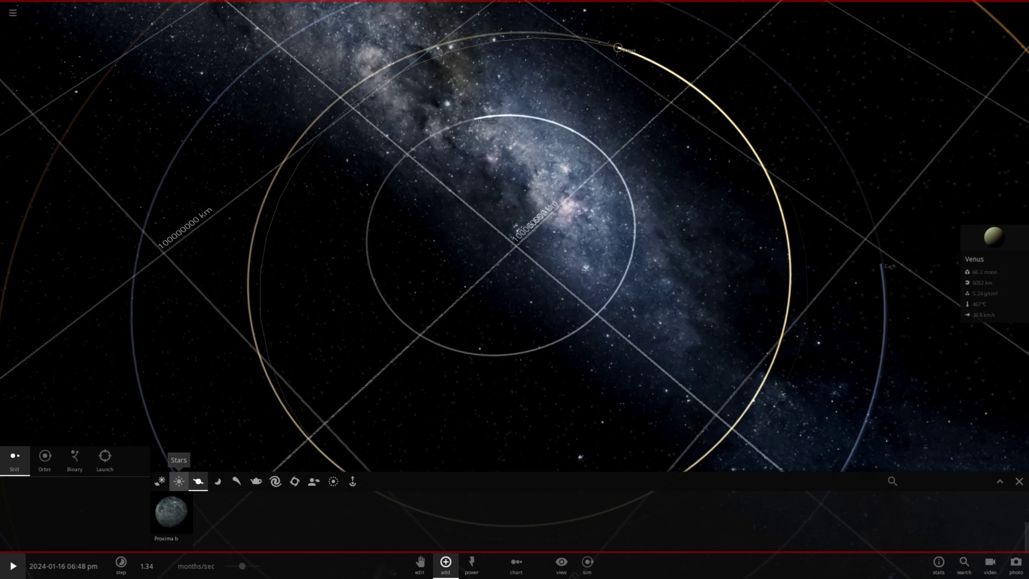
click(179, 481)
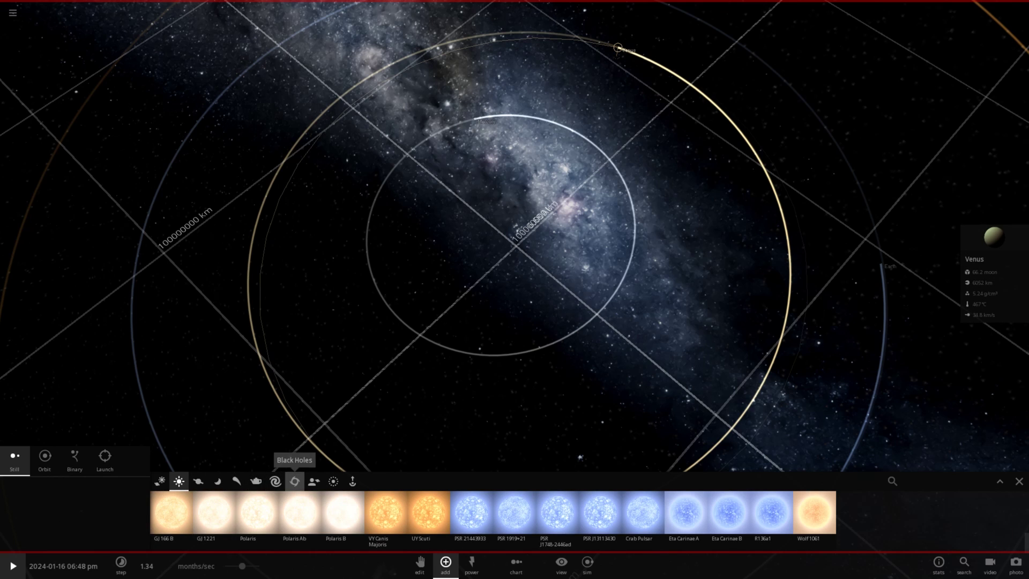
click(294, 481)
click(258, 511)
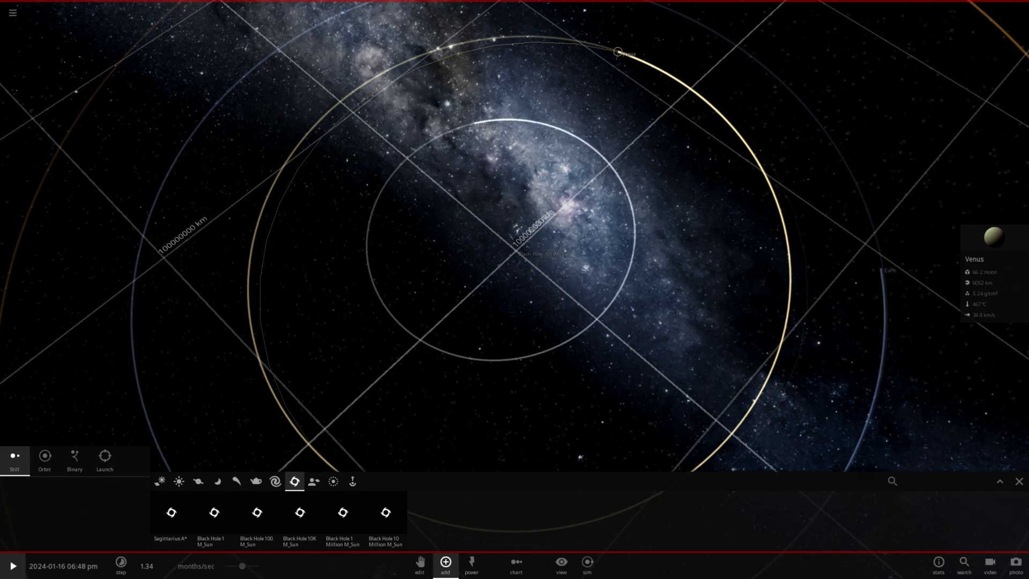
drag(242, 566, 225, 565)
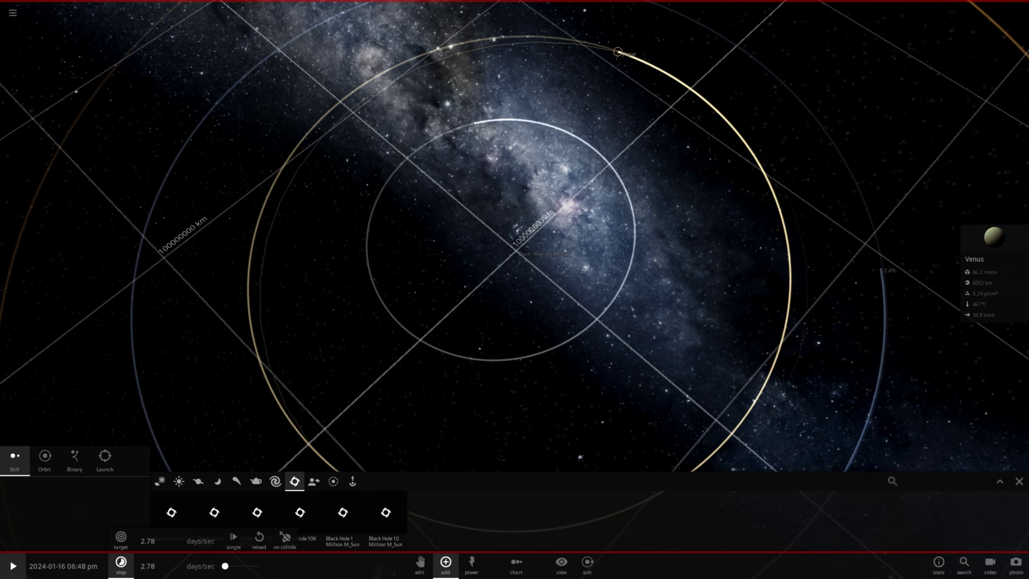
click(12, 566)
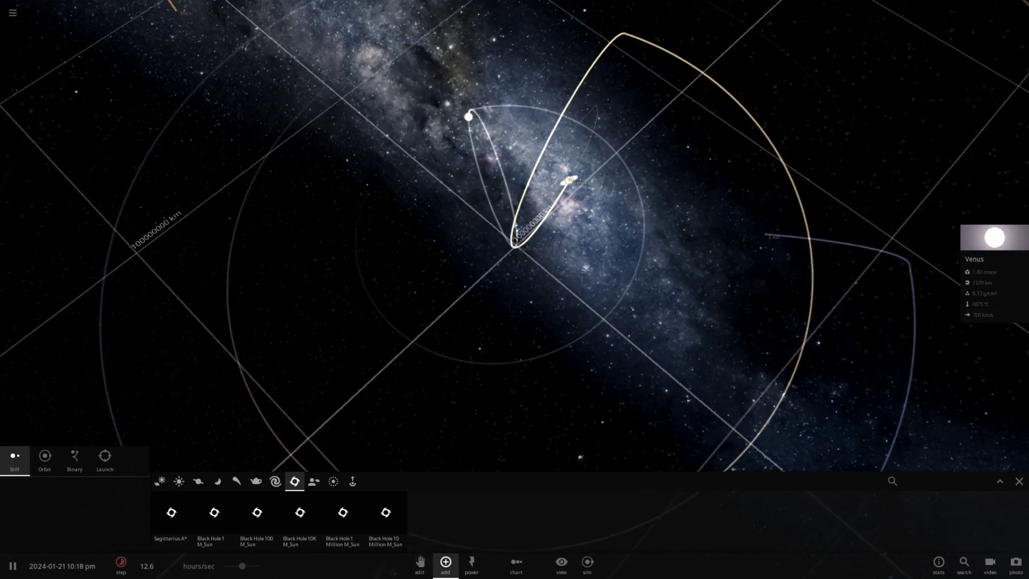
- Examine the paths of Mercury, Venus, Earth and Mars around the 100-solar-mass black hole, up close and from above
scroll(514, 236, up, 3)
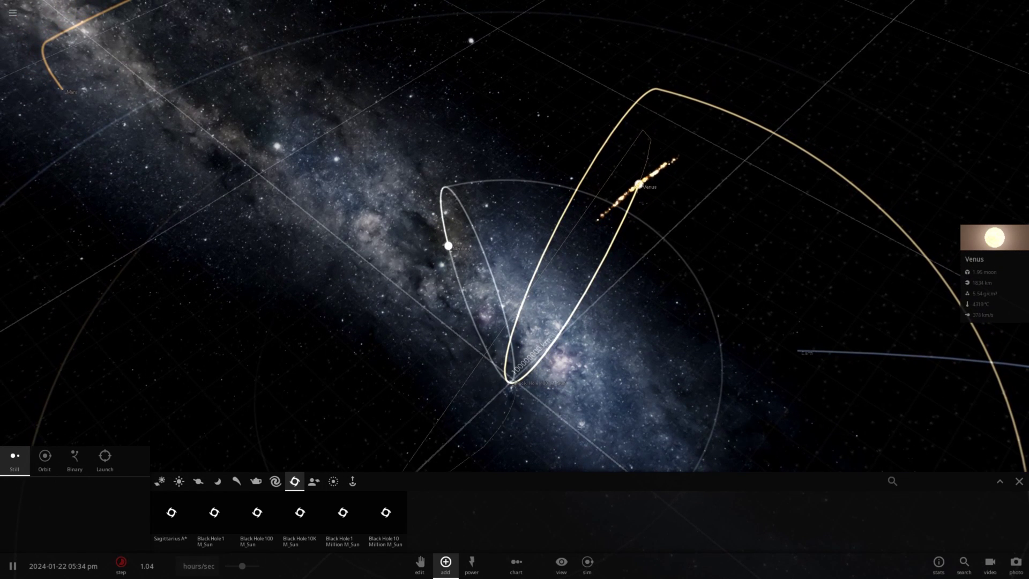
mouse_move(121, 563)
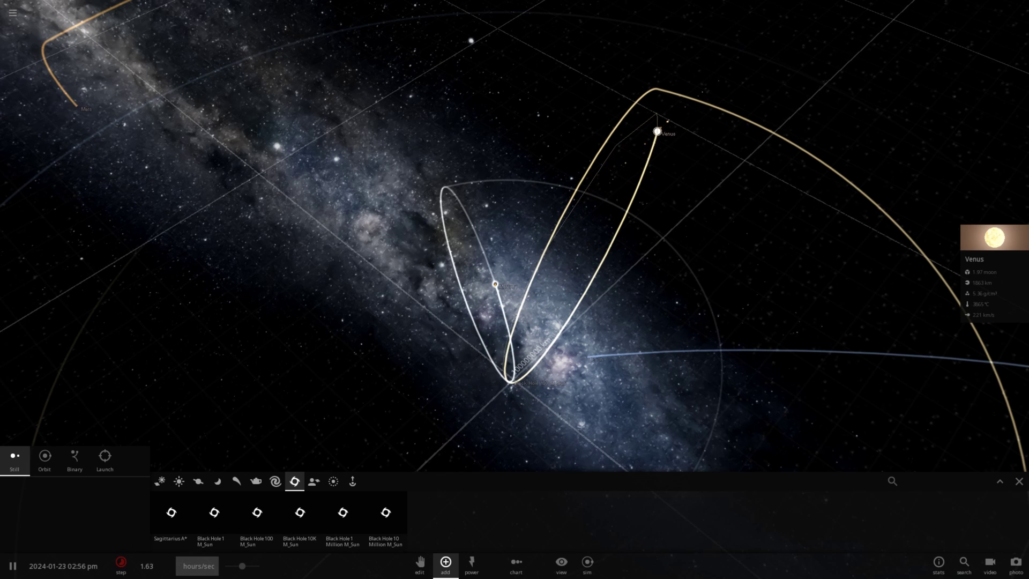
scroll(514, 289, down, 3)
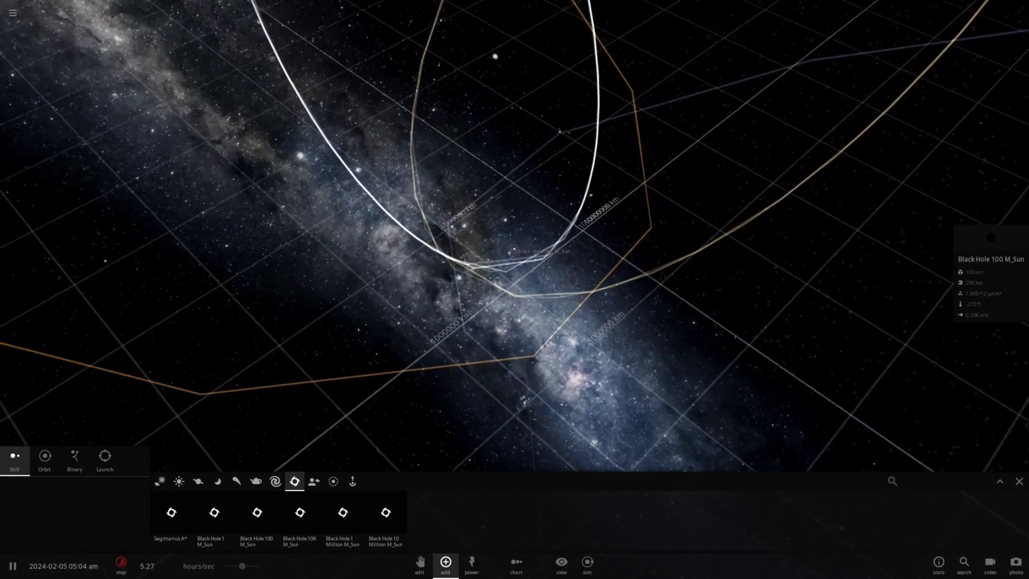
scroll(514, 235, down, 5)
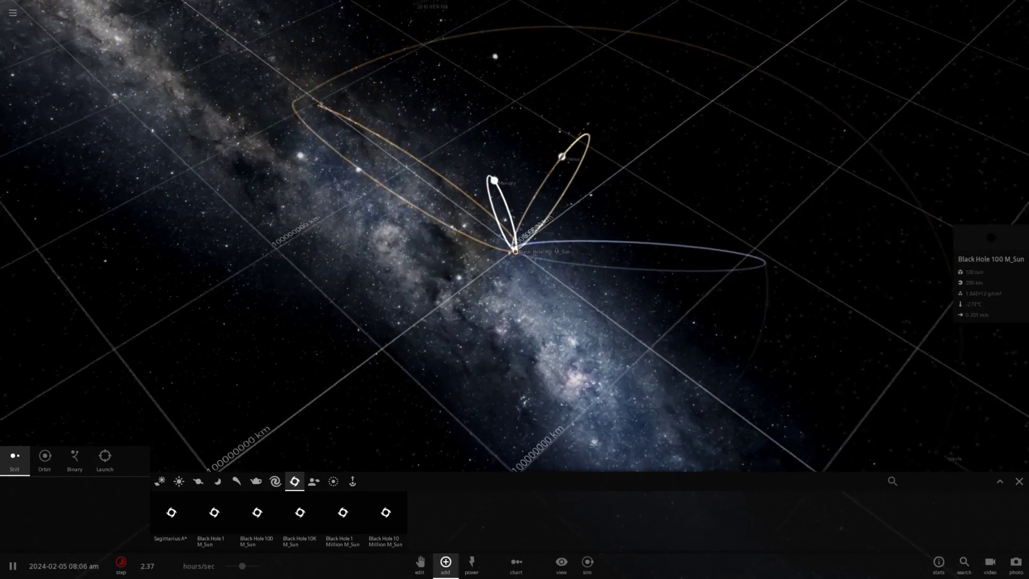
drag(527, 241, 541, 380)
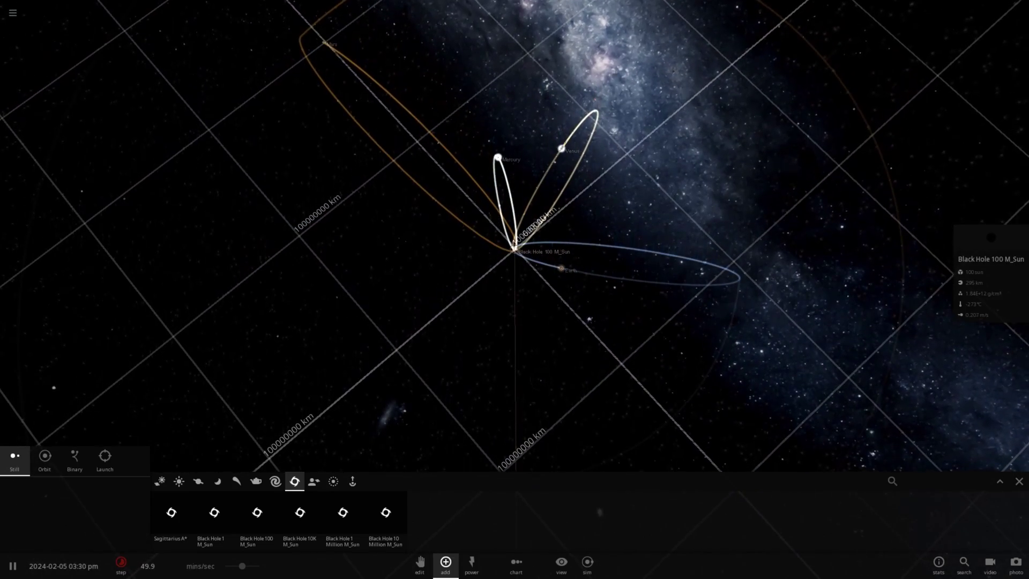
scroll(515, 248, up, 5)
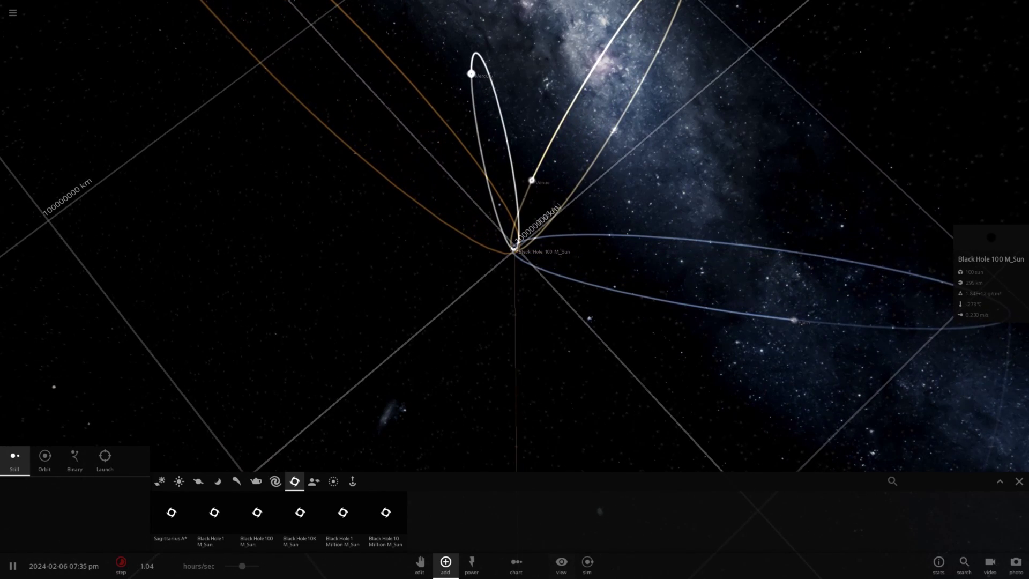
- Open the list of simulation-wide actions and view the whole system out to the outer planets
click(472, 563)
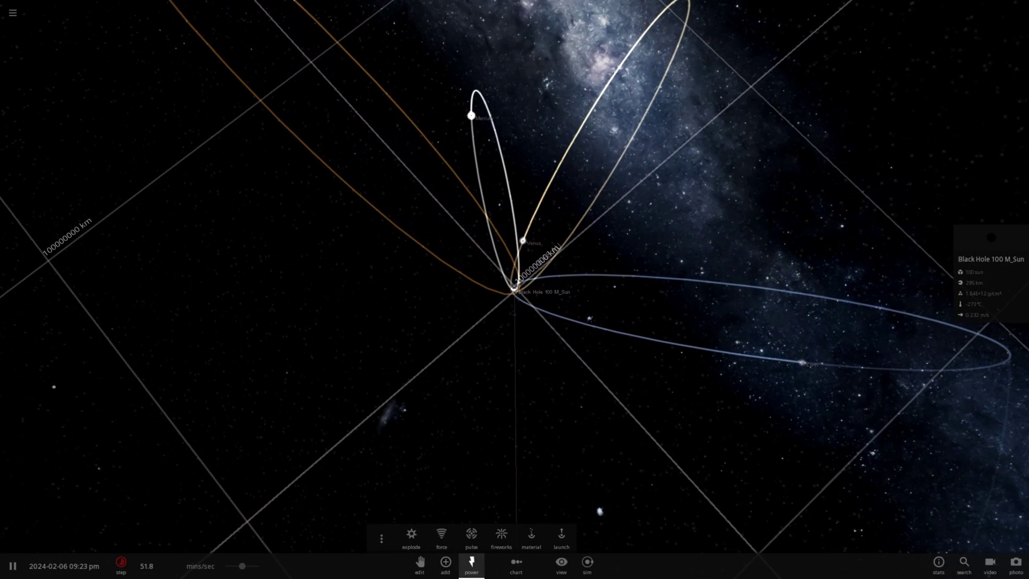
click(381, 537)
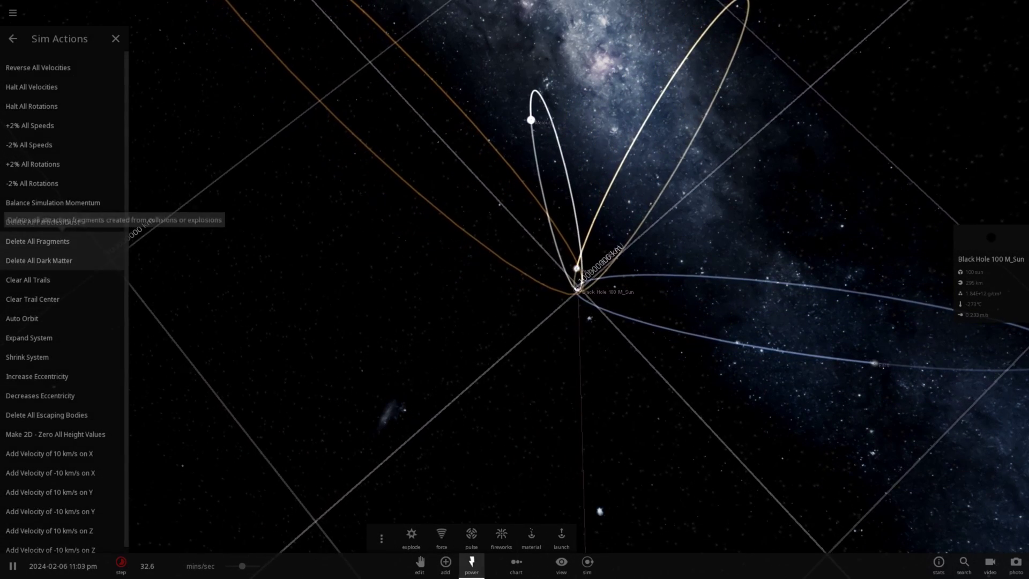
scroll(578, 289, down, 10)
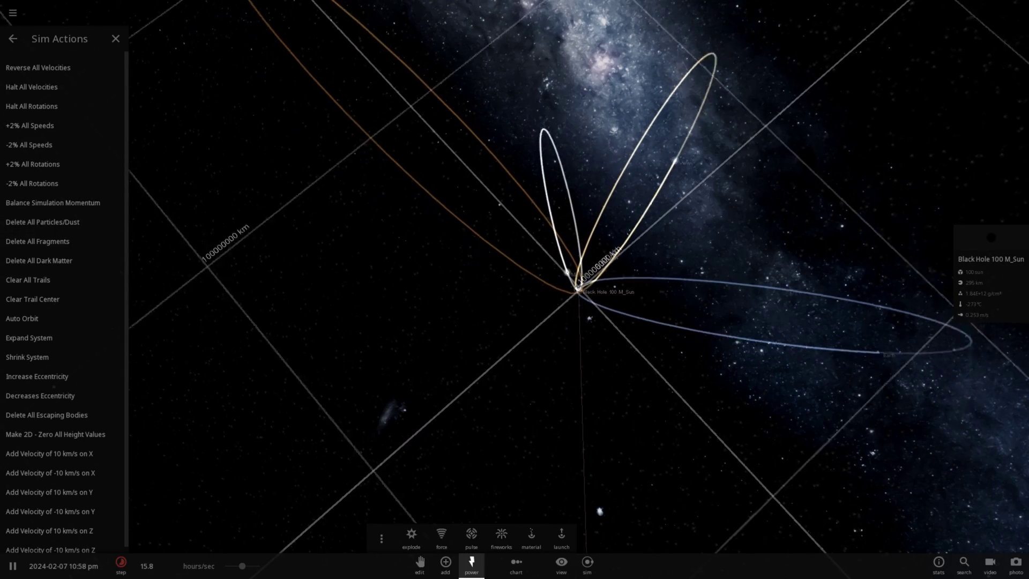
scroll(578, 288, down, 7)
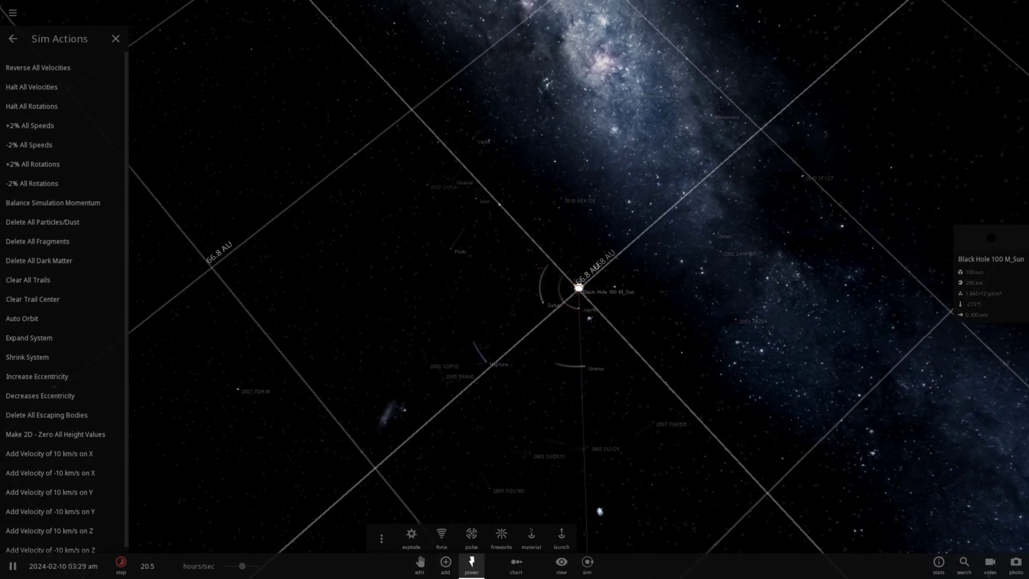
- Inspect the 100-solar-mass black hole up close and the orbit trails passing near it
scroll(578, 290, up, 10)
scroll(578, 289, up, 5)
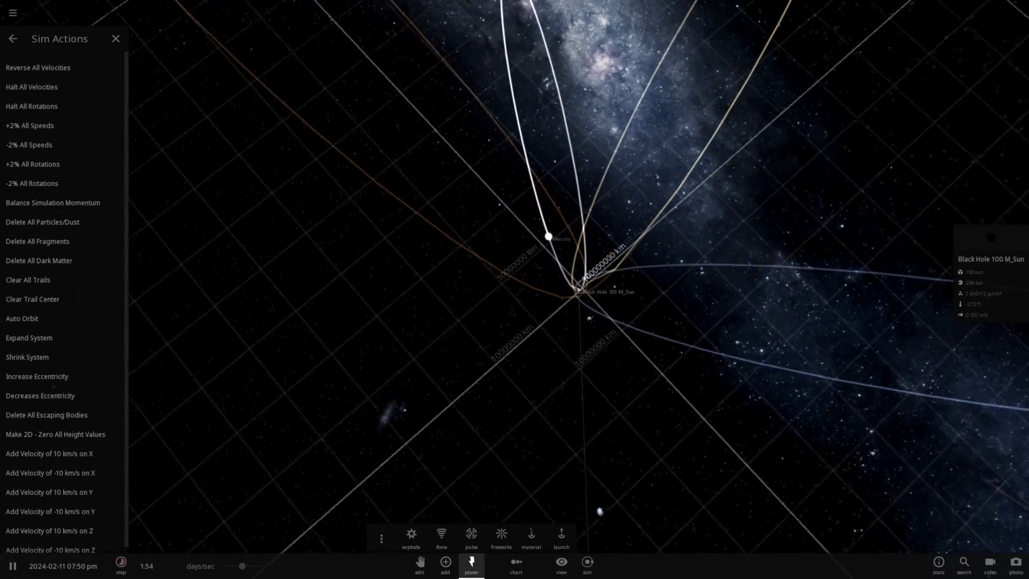
scroll(579, 290, up, 3)
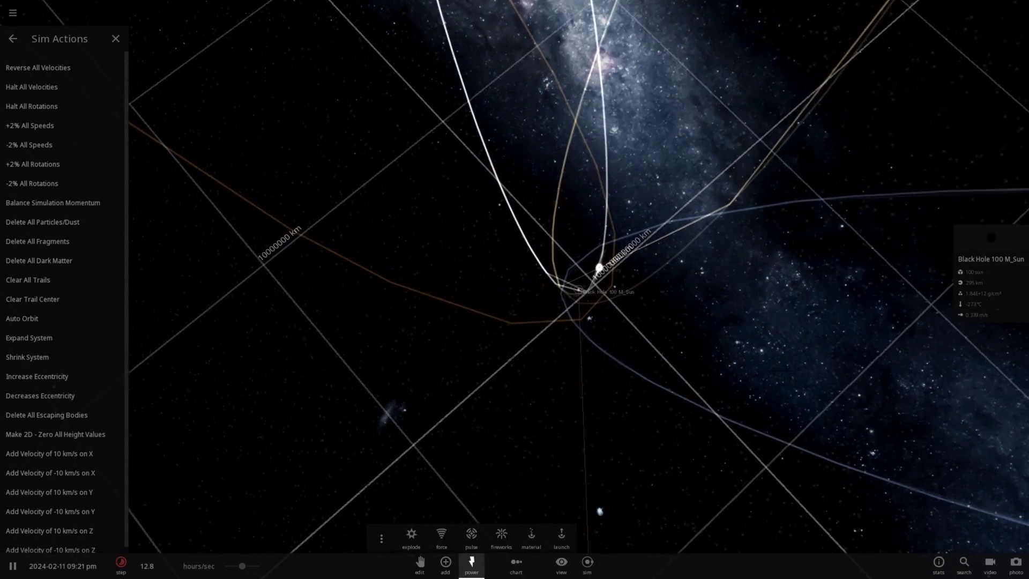
scroll(579, 289, up, 2)
scroll(579, 289, up, 5)
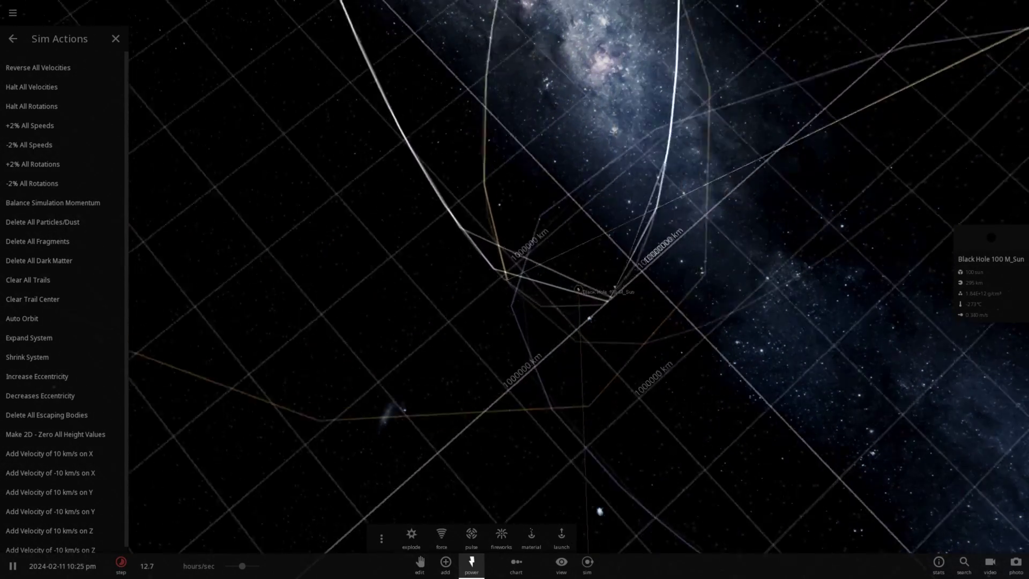
scroll(578, 289, up, 5)
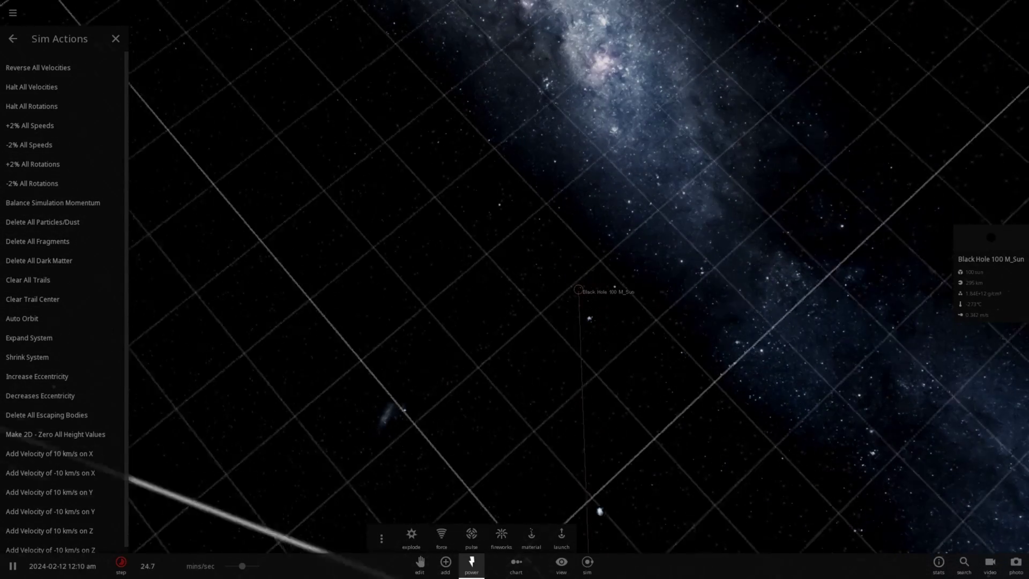
scroll(578, 290, down, 6)
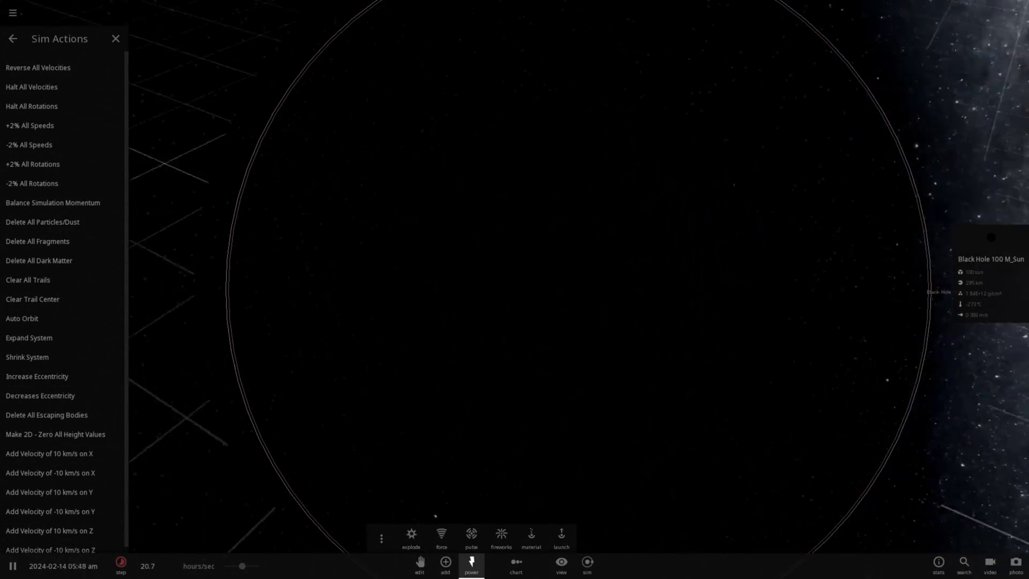
scroll(579, 289, down, 3)
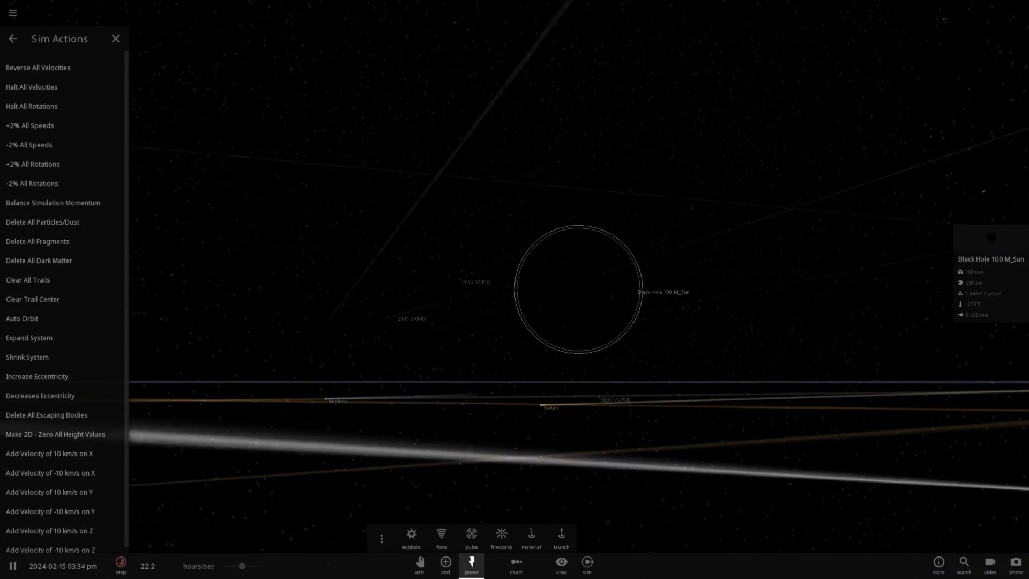